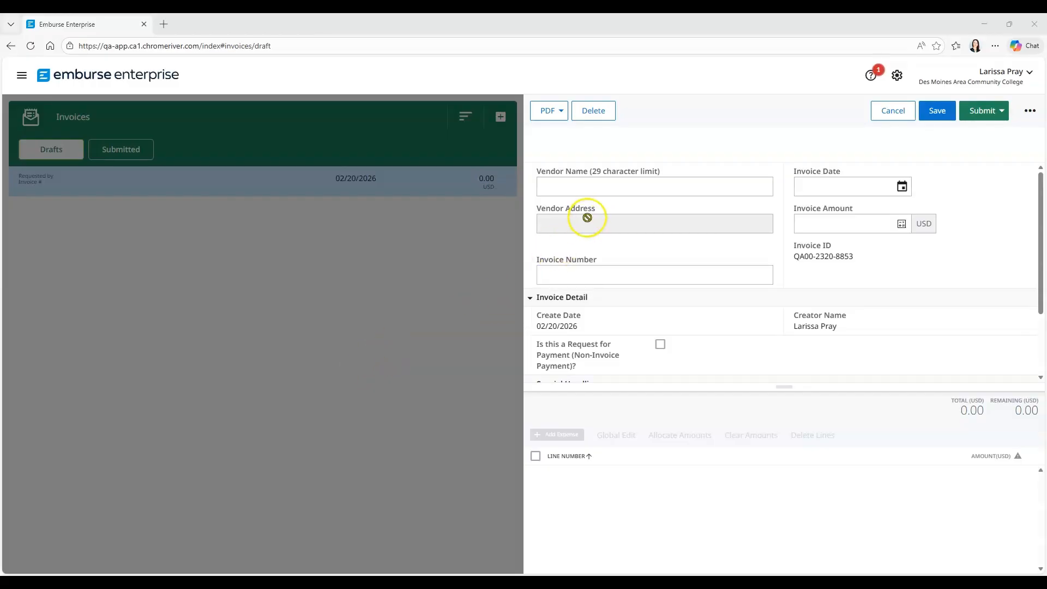
Set the invoice vendor to Sysco Food Services of Iowa I and choose its Ankeny address with the RM3 ID suffix
{"action": "left_click", "coordinate": [604, 188]}
{"action": "type", "text": "Sysco*"}
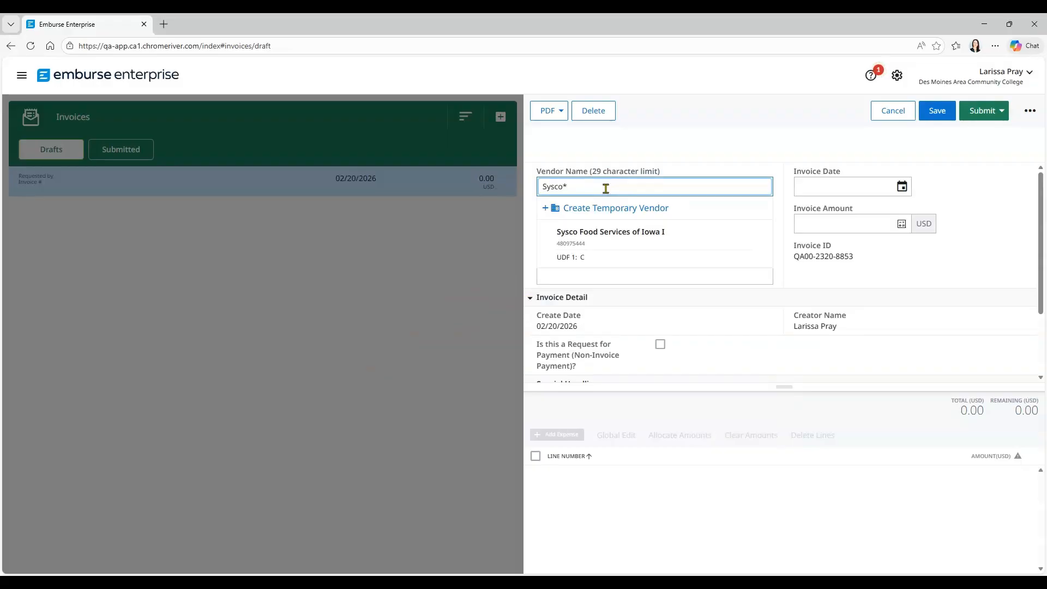
{"action": "left_click", "coordinate": [604, 234]}
{"action": "left_click", "coordinate": [656, 225]}
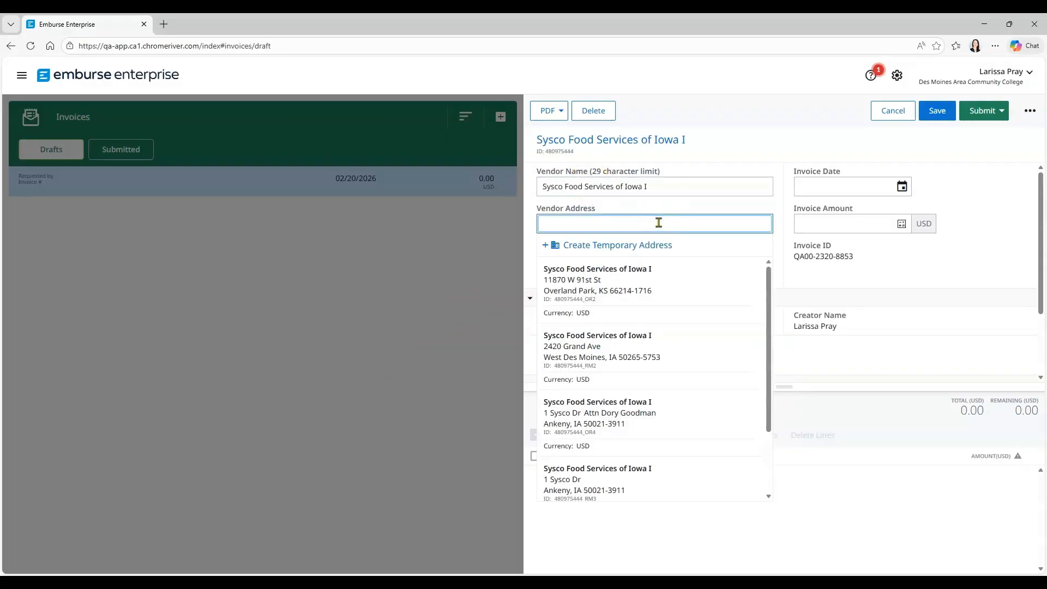
{"action": "left_click_drag", "start_coordinate": [768, 279], "coordinate": [764, 344]}
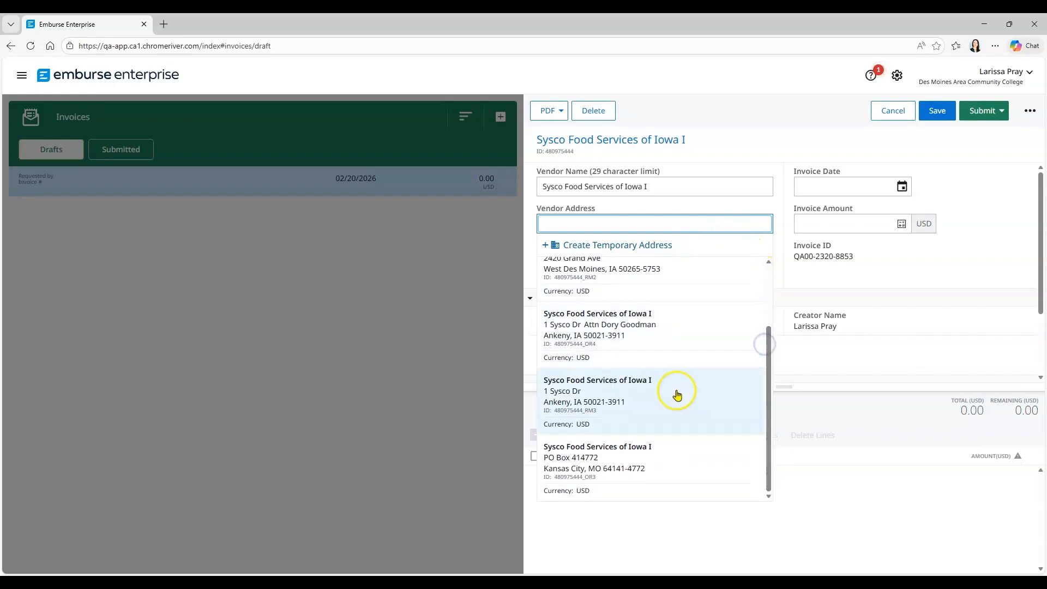
{"action": "left_click", "coordinate": [620, 396]}
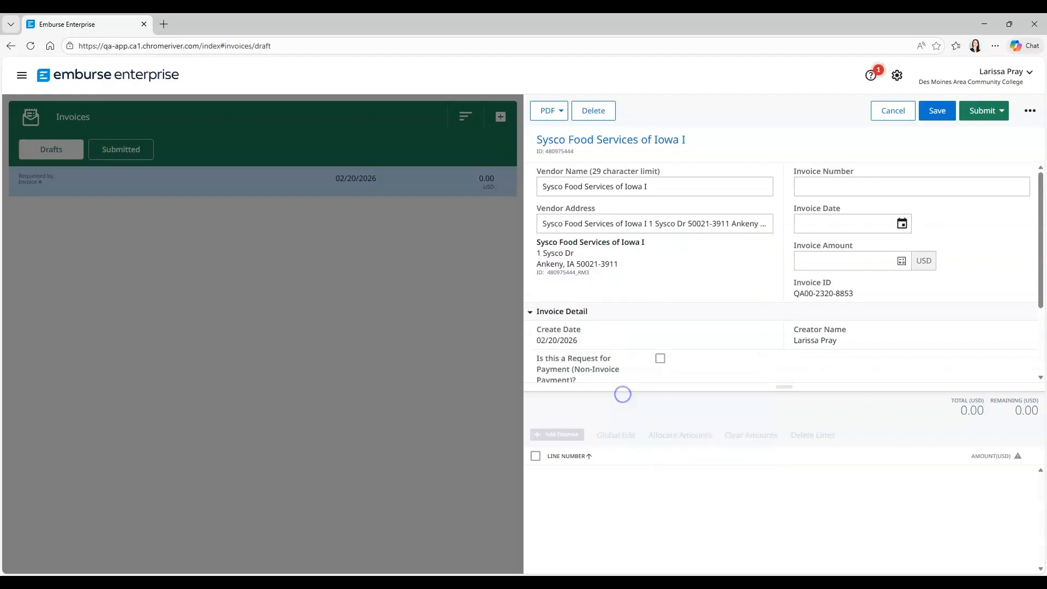
Enter the vendor's invoice number and set the invoice date to 01/28/2026
{"action": "left_click", "coordinate": [825, 185]}
{"action": "type", "text": "43"}
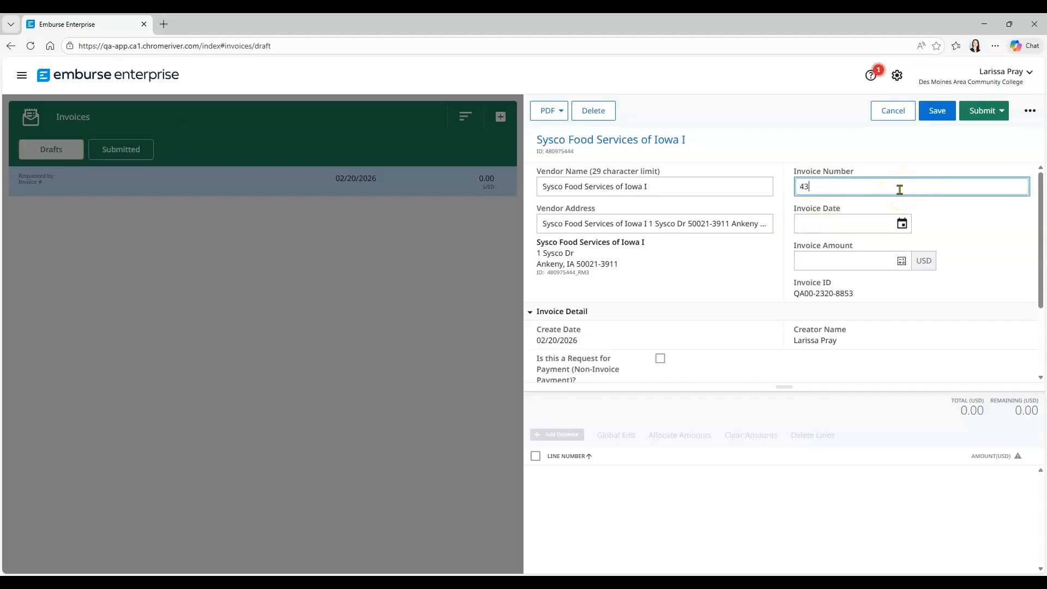
{"action": "type", "text": "9292463"}
{"action": "left_click", "coordinate": [903, 224]}
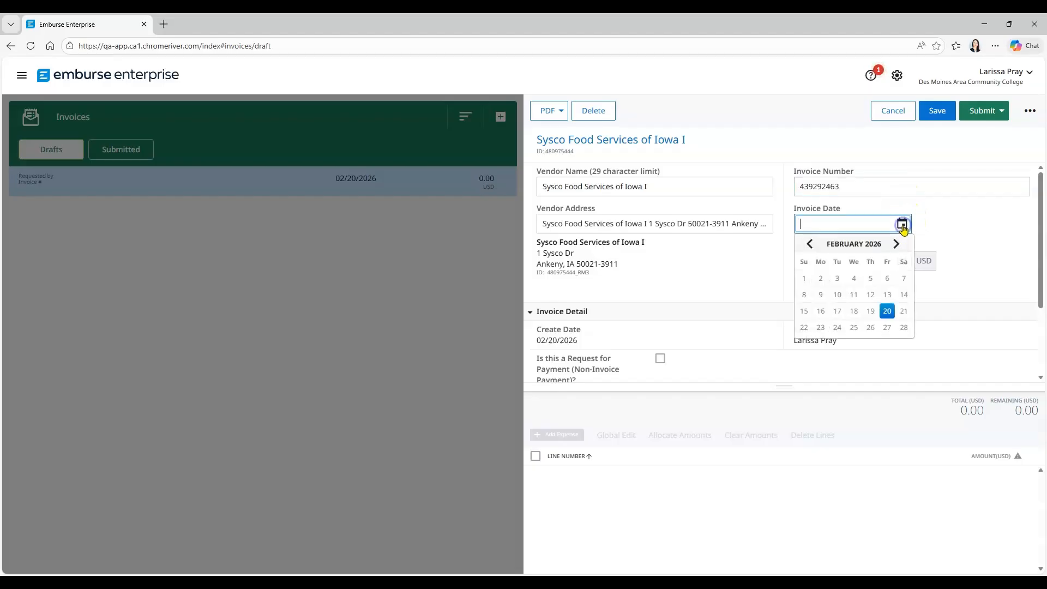
{"action": "left_click", "coordinate": [811, 243]}
{"action": "left_click", "coordinate": [854, 343]}
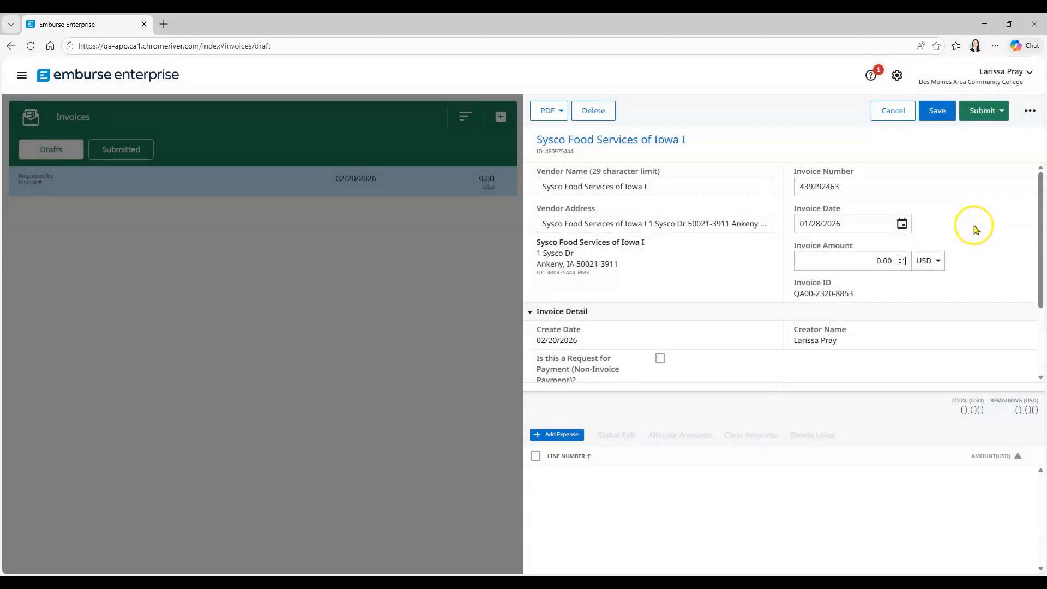
Set the invoice amount to 164.27 USD
{"action": "left_click", "coordinate": [863, 260]}
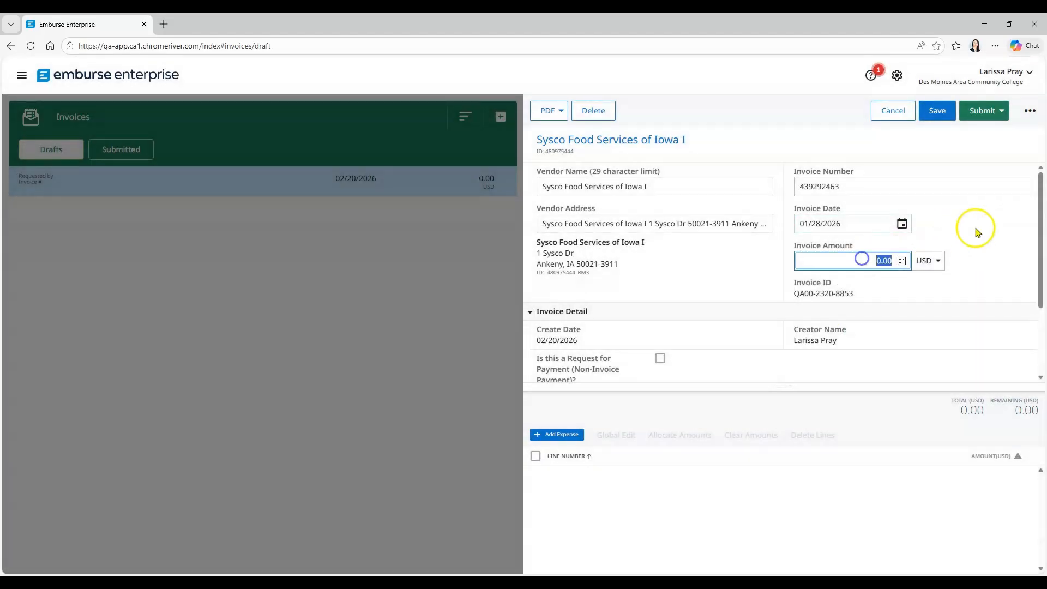
{"action": "type", "text": "164.27"}
{"action": "left_click", "coordinate": [781, 260]}
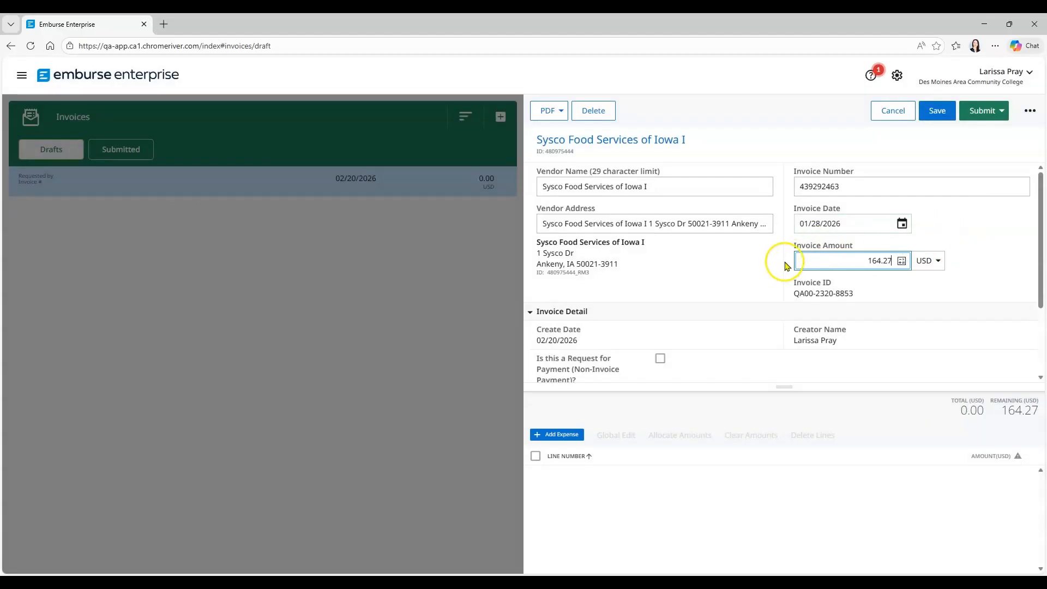
{"action": "left_click", "coordinate": [1008, 212]}
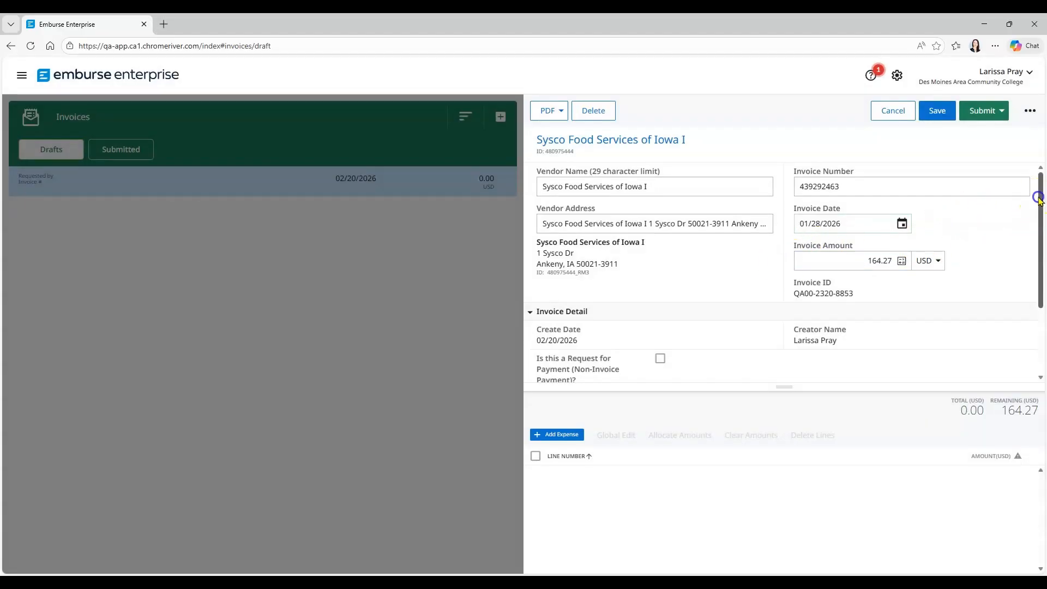
Attach the two Prior Invoice_Sysco Food_Full Sample_164.27 page files to the invoice and preview the uploaded images
{"action": "left_click_drag", "start_coordinate": [1041, 197], "coordinate": [1042, 281]}
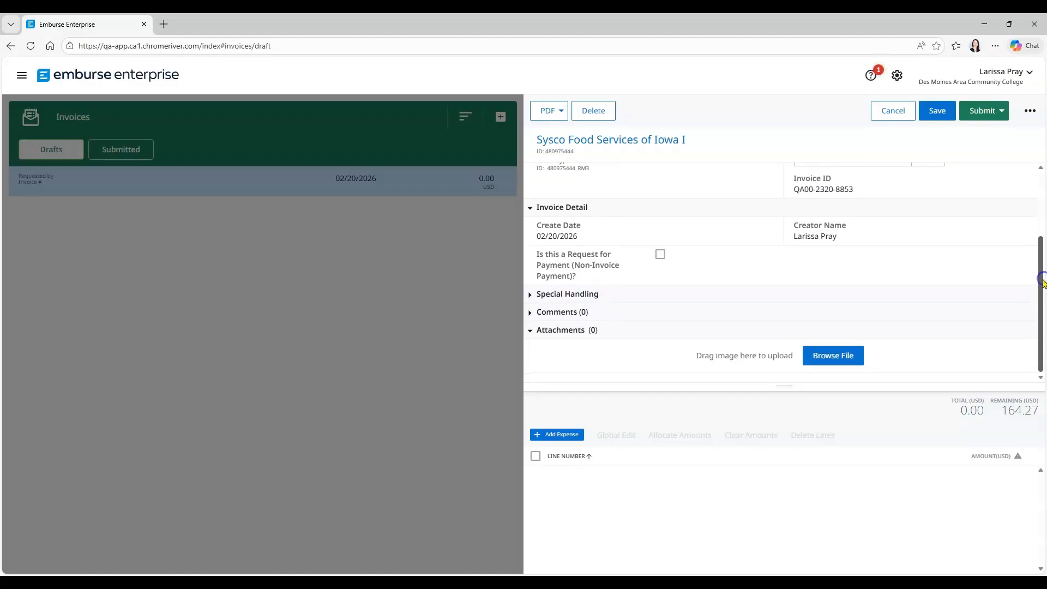
{"action": "left_click", "coordinate": [839, 358]}
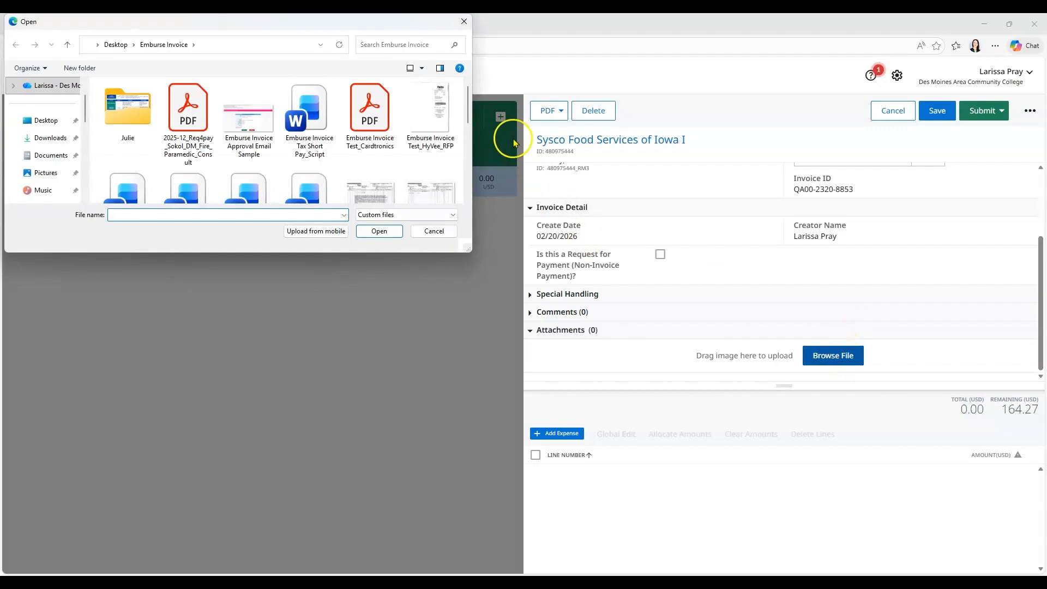
{"action": "scroll", "coordinate": [468, 114], "scroll_direction": "down", "scroll_amount": 1}
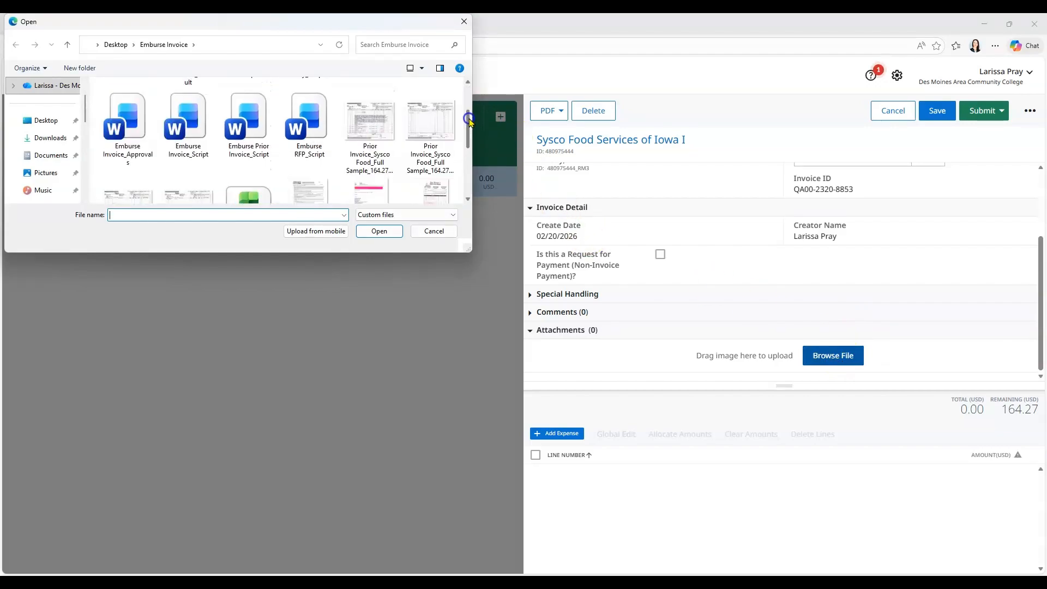
{"action": "left_click", "coordinate": [375, 121]}
{"action": "left_click", "coordinate": [418, 127], "text": "ctrl"}
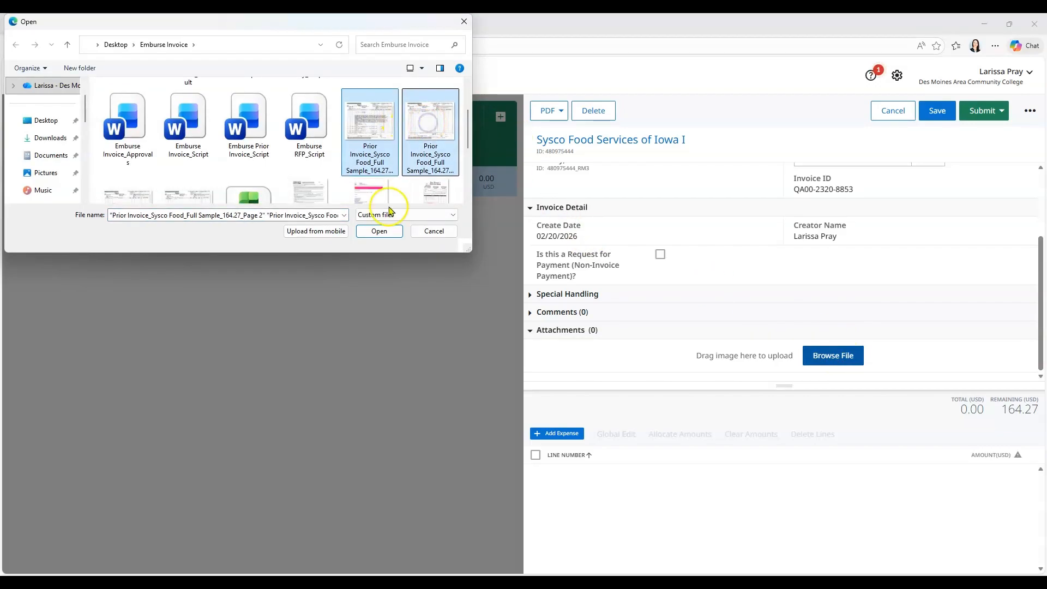
{"action": "left_click", "coordinate": [379, 230]}
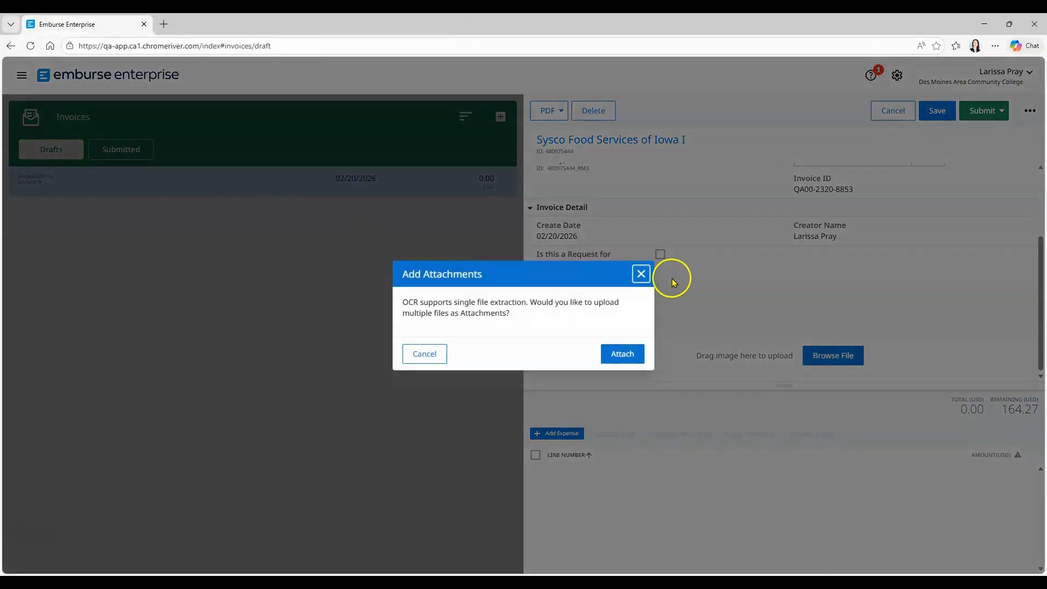
{"action": "left_click", "coordinate": [627, 354]}
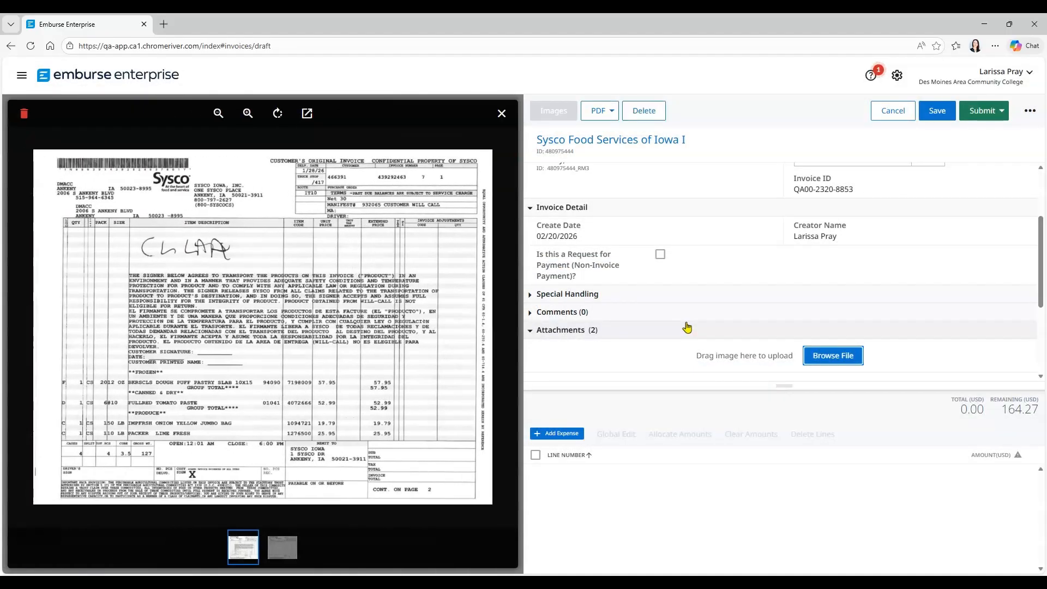
{"action": "left_click", "coordinate": [663, 330]}
{"action": "left_click", "coordinate": [284, 551]}
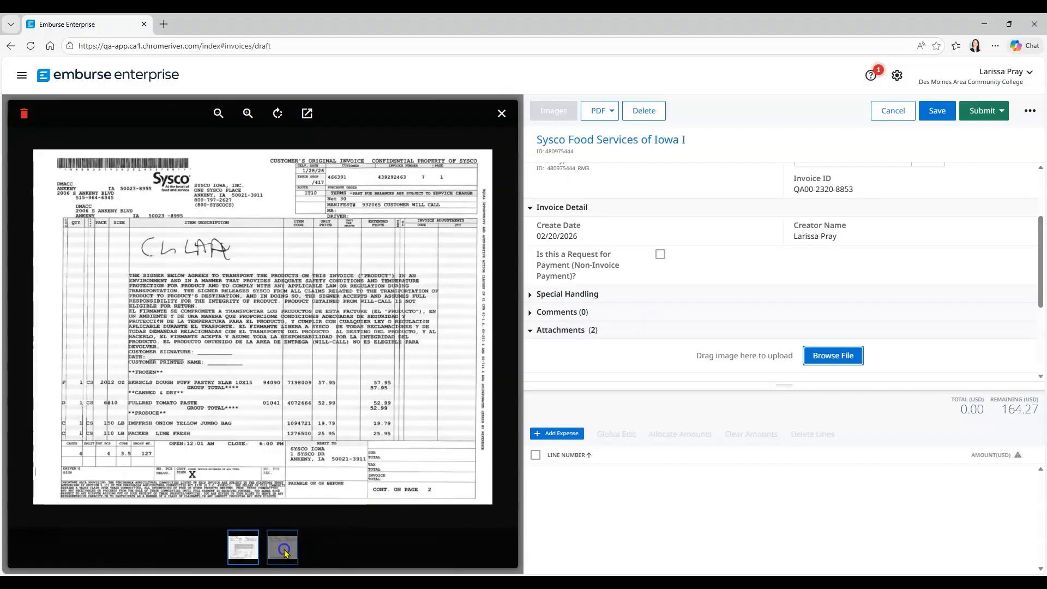
{"action": "left_click", "coordinate": [243, 549]}
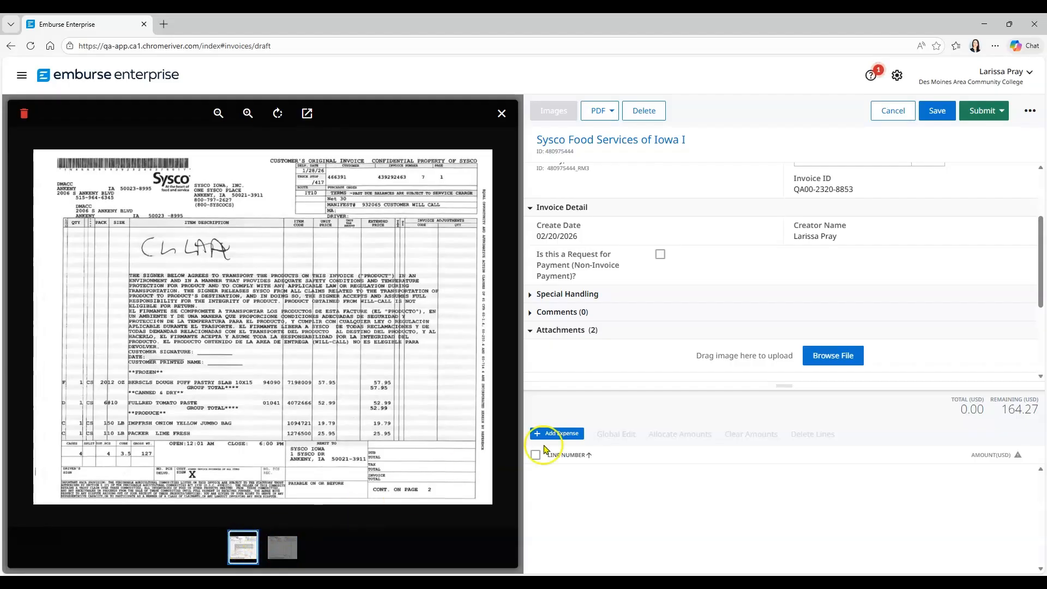
Enlarge the line item area and add an expense line with quantity 1 and unit price 164.27 USD
{"action": "left_click", "coordinate": [782, 388]}
{"action": "left_click_drag", "start_coordinate": [782, 388], "coordinate": [793, 202]}
{"action": "left_click", "coordinate": [570, 246]}
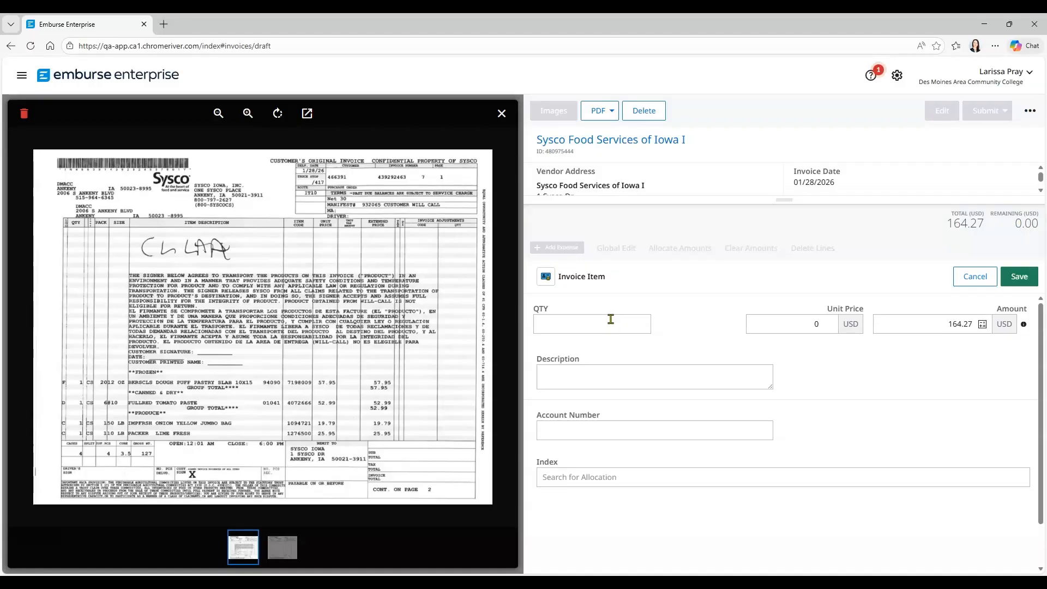
{"action": "left_click", "coordinate": [611, 319]}
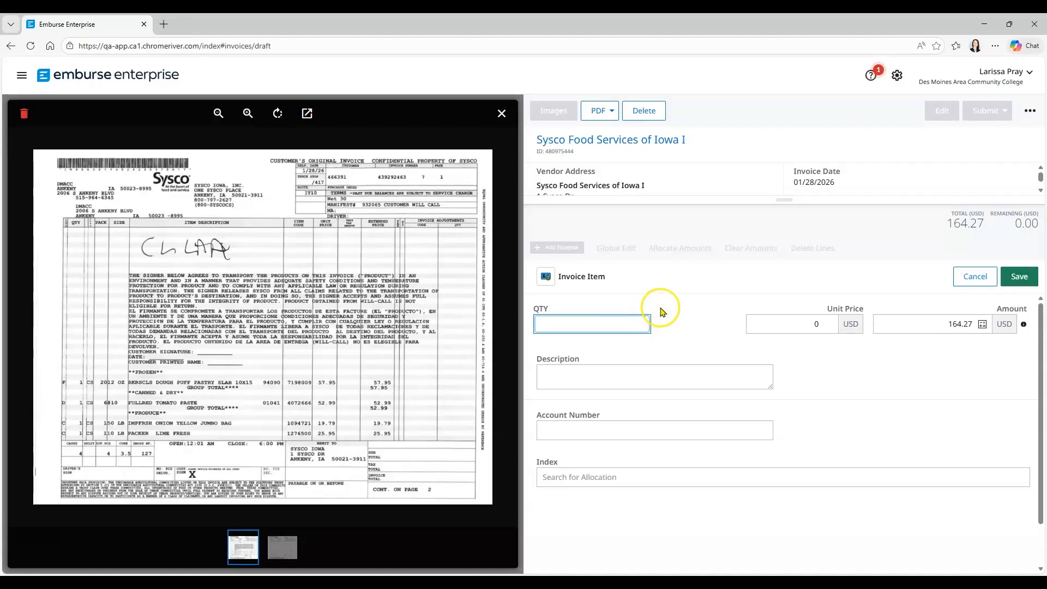
{"action": "type", "text": "1"}
{"action": "left_click", "coordinate": [783, 321]}
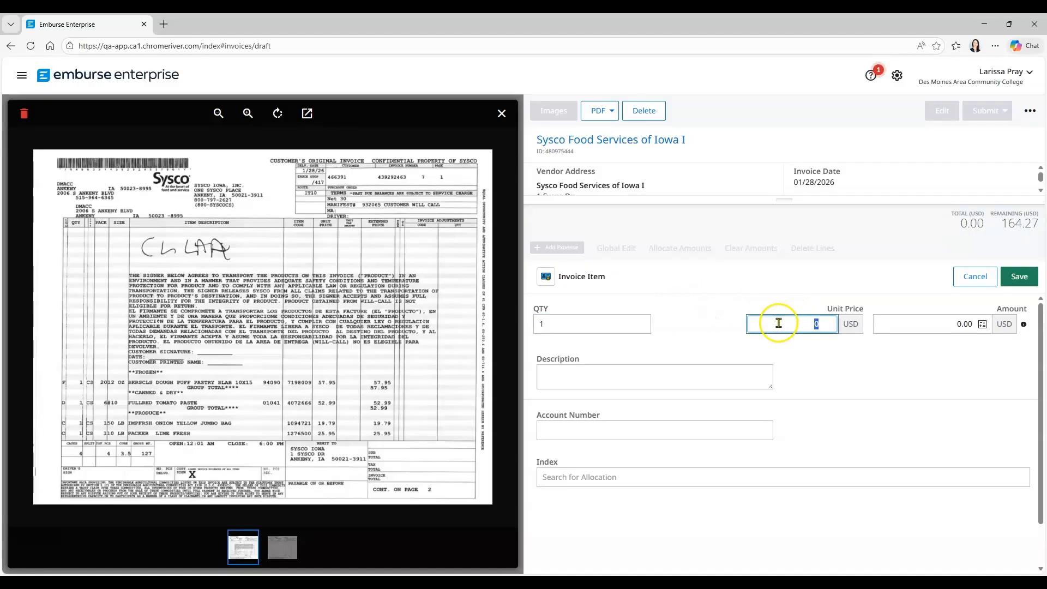
{"action": "type", "text": "164.27"}
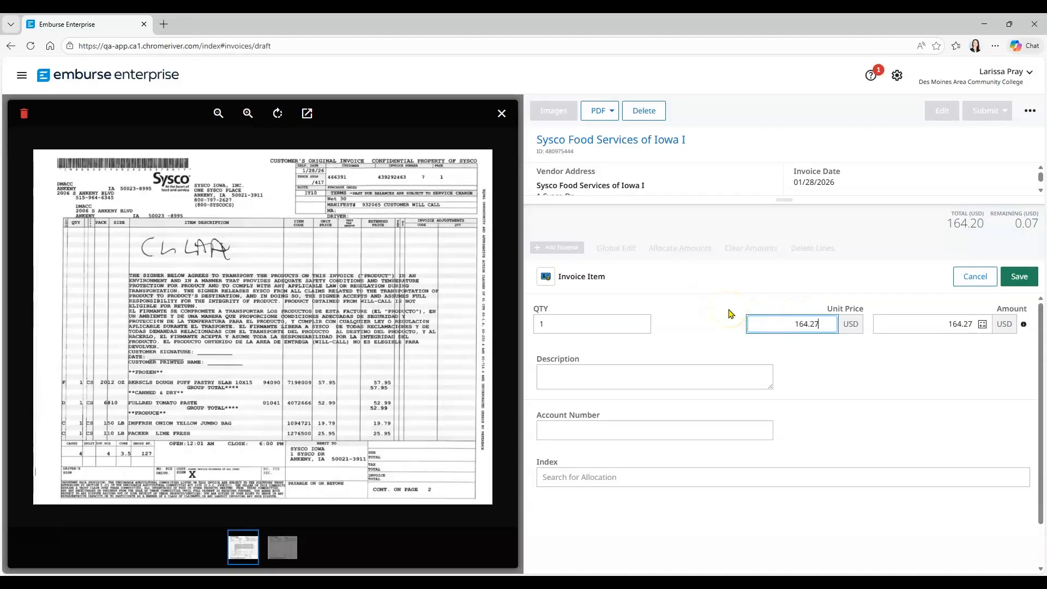
Describe the invoice item as "Groceries for Culinary Program"
{"action": "left_click", "coordinate": [676, 374]}
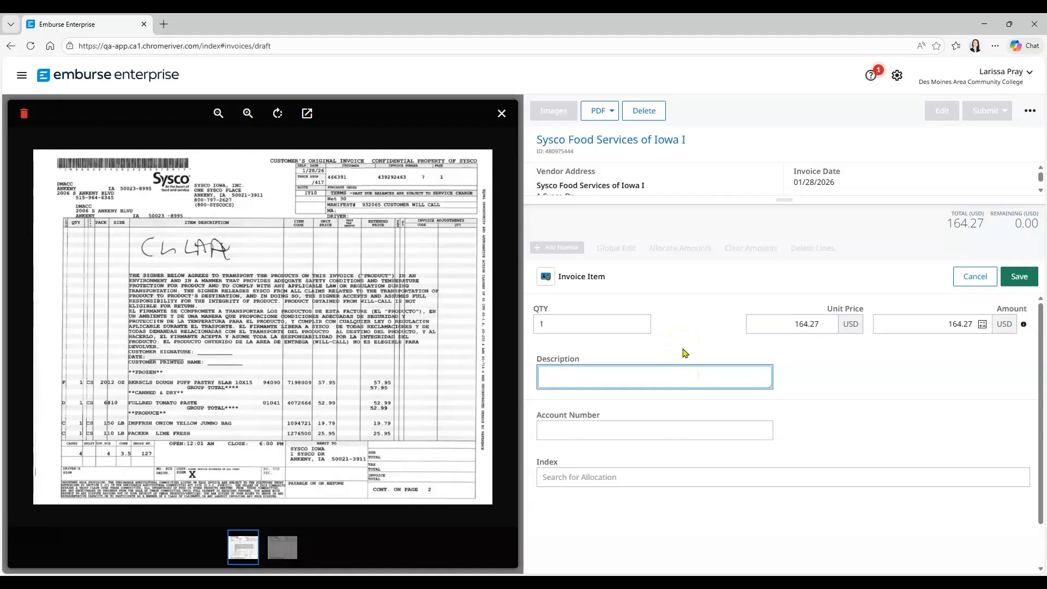
{"action": "type", "text": "Groceries for Culinary Program"}
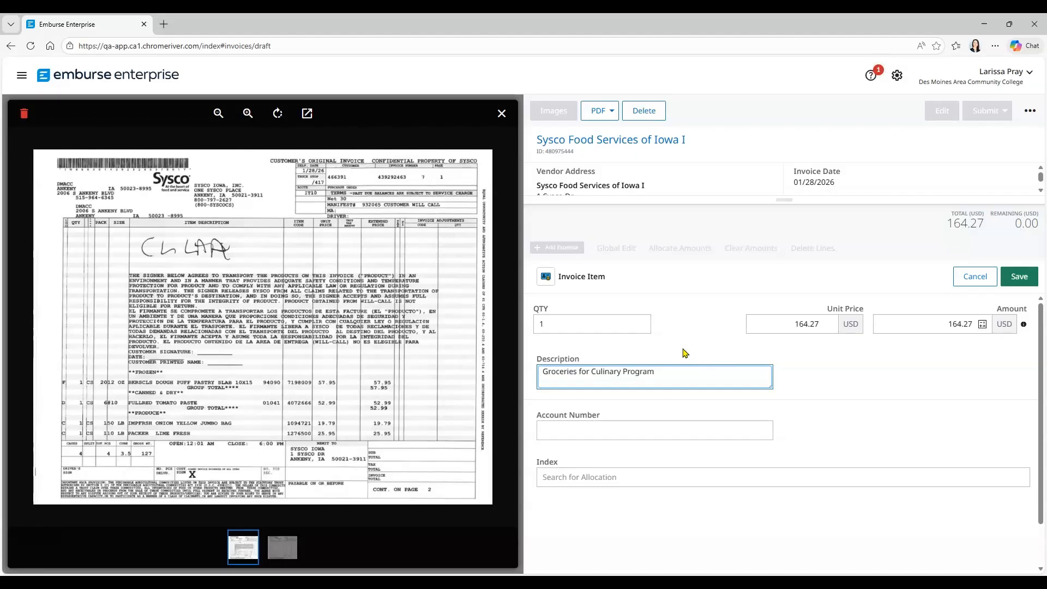
Assign the invoice item to the ledger account 6322 - Materials & Supplies
{"action": "left_click", "coordinate": [629, 433]}
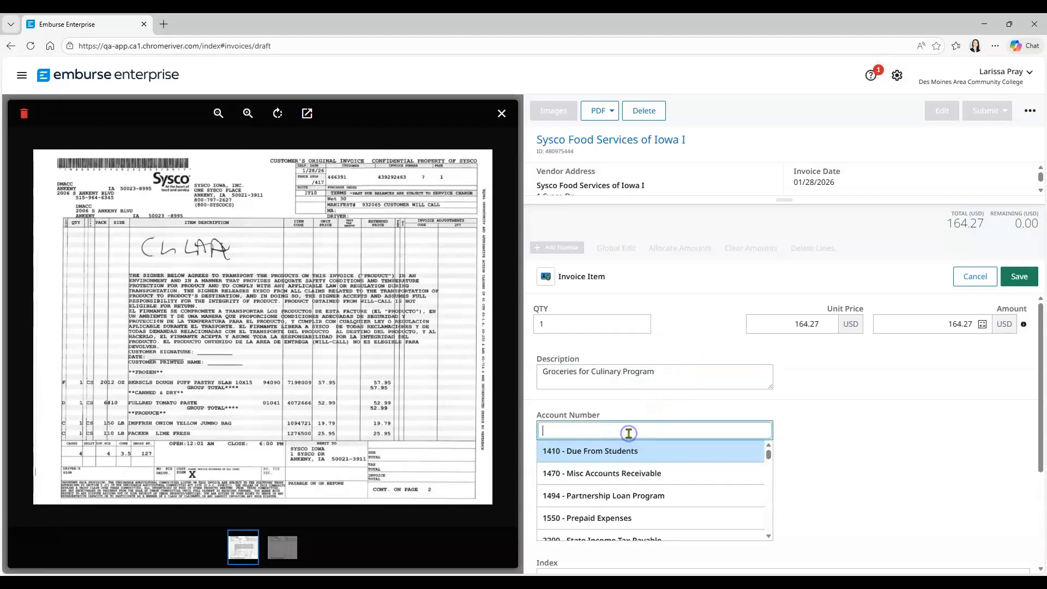
{"action": "type", "text": "6322"}
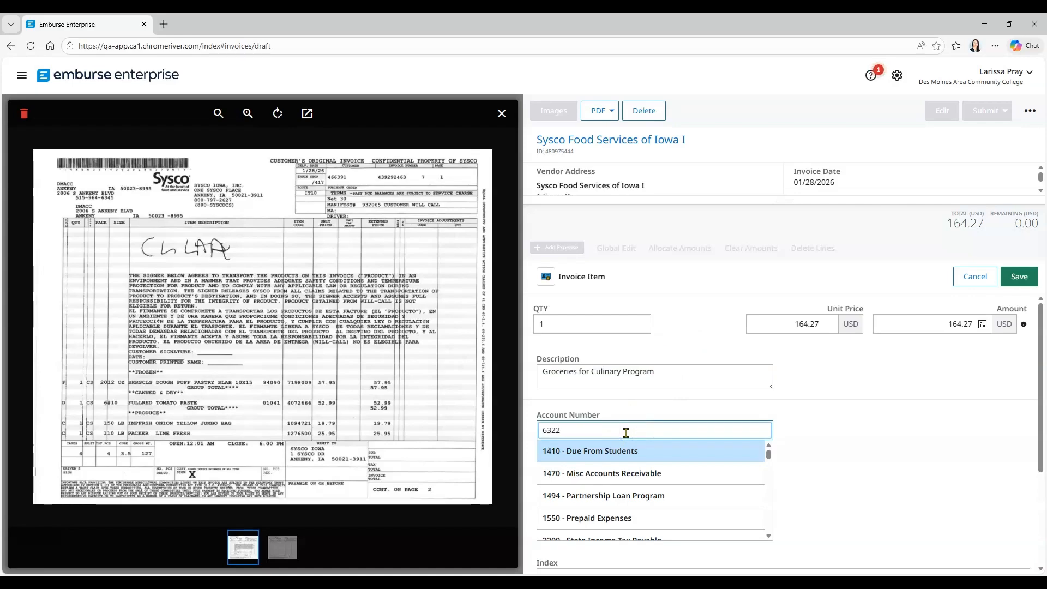
{"action": "left_click", "coordinate": [626, 451]}
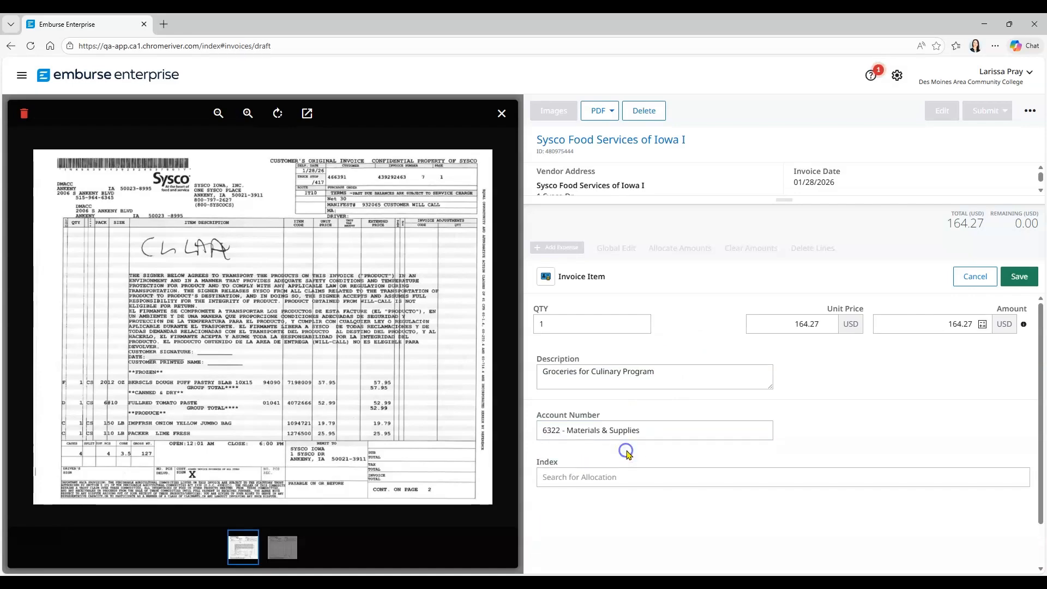
Allocate the invoice item to the CULAA - Culinary Arts index and save the line
{"action": "left_click", "coordinate": [645, 479]}
{"action": "type", "text": "C"}
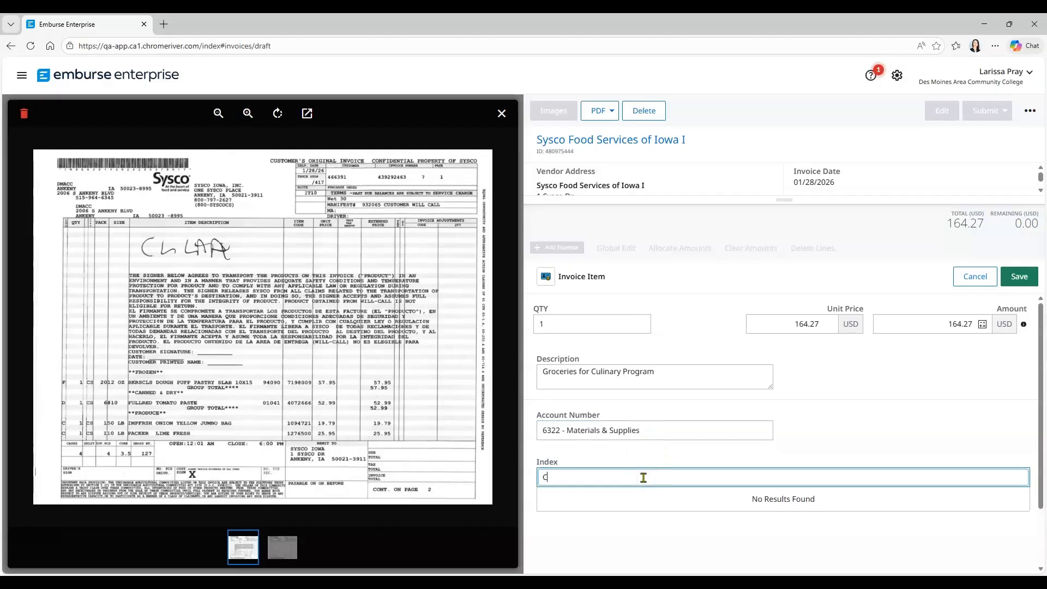
{"action": "type", "text": "ULAA"}
{"action": "left_click_drag", "start_coordinate": [1037, 414], "coordinate": [1041, 468]}
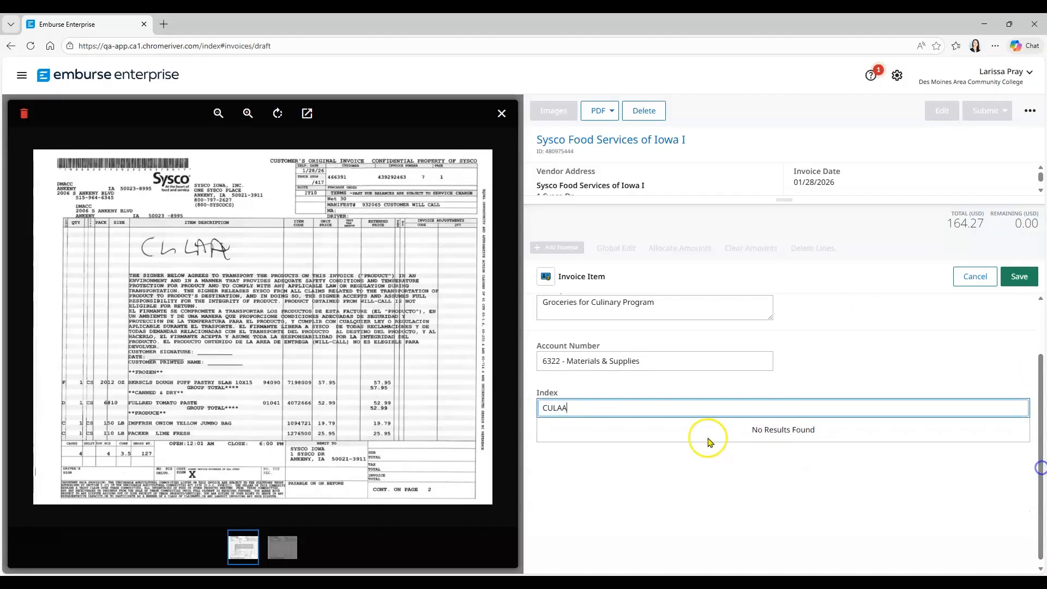
{"action": "left_click", "coordinate": [604, 407]}
{"action": "left_click", "coordinate": [602, 440]}
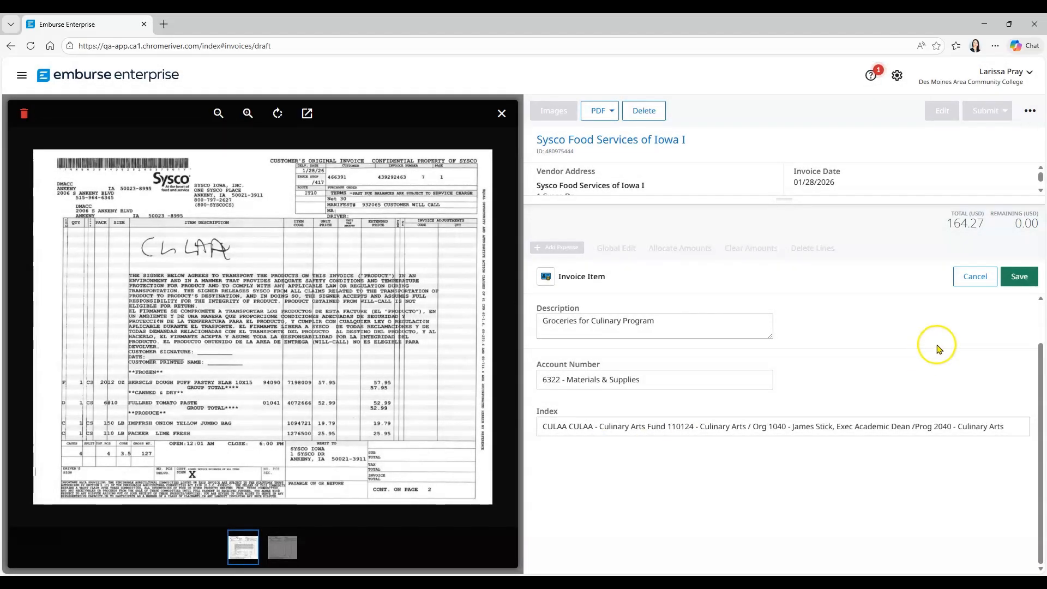
{"action": "left_click", "coordinate": [1026, 278]}
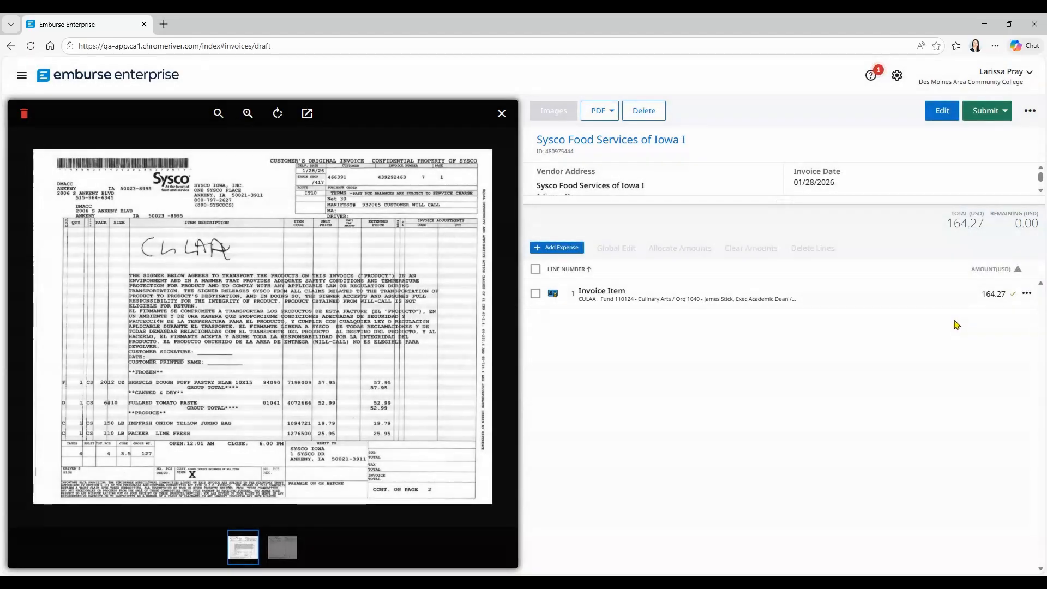
Enlarge the invoice header area, start the invoice's approval and select an additional reviewer by name
{"action": "left_click_drag", "start_coordinate": [781, 203], "coordinate": [771, 403]}
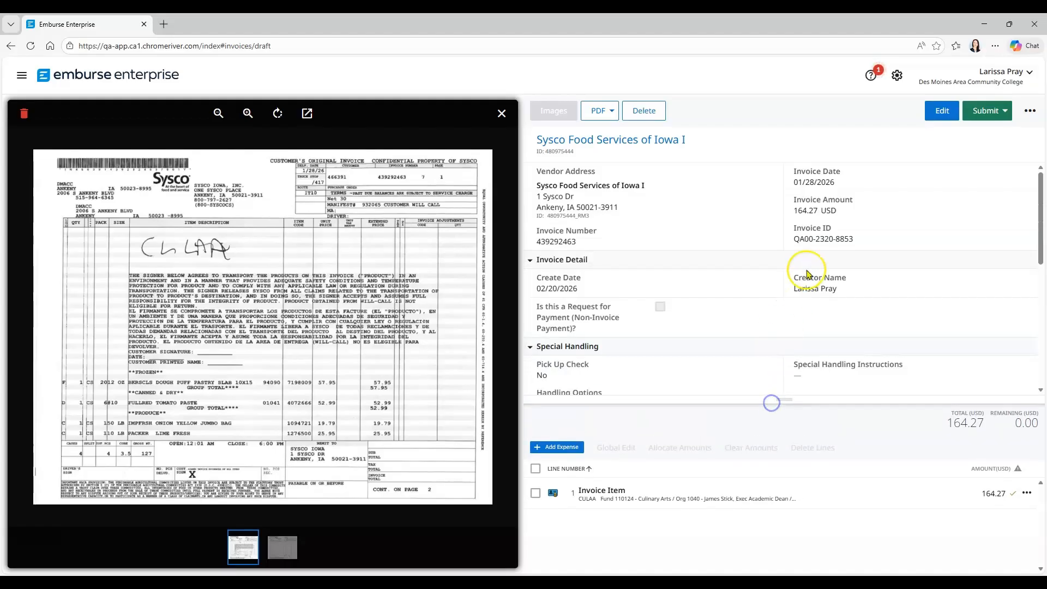
{"action": "left_click", "coordinate": [997, 117]}
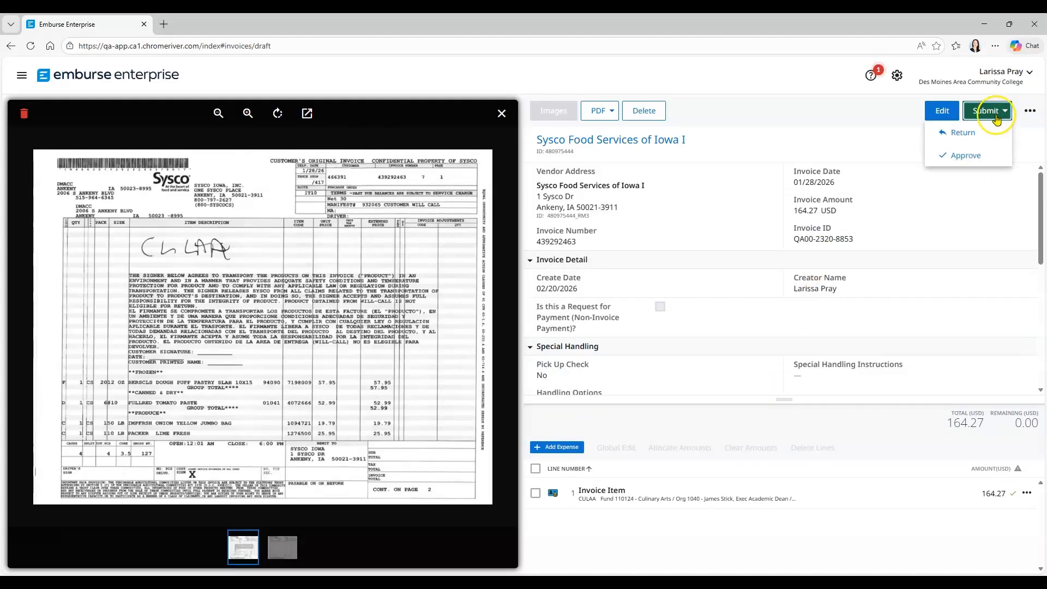
{"action": "left_click", "coordinate": [974, 158]}
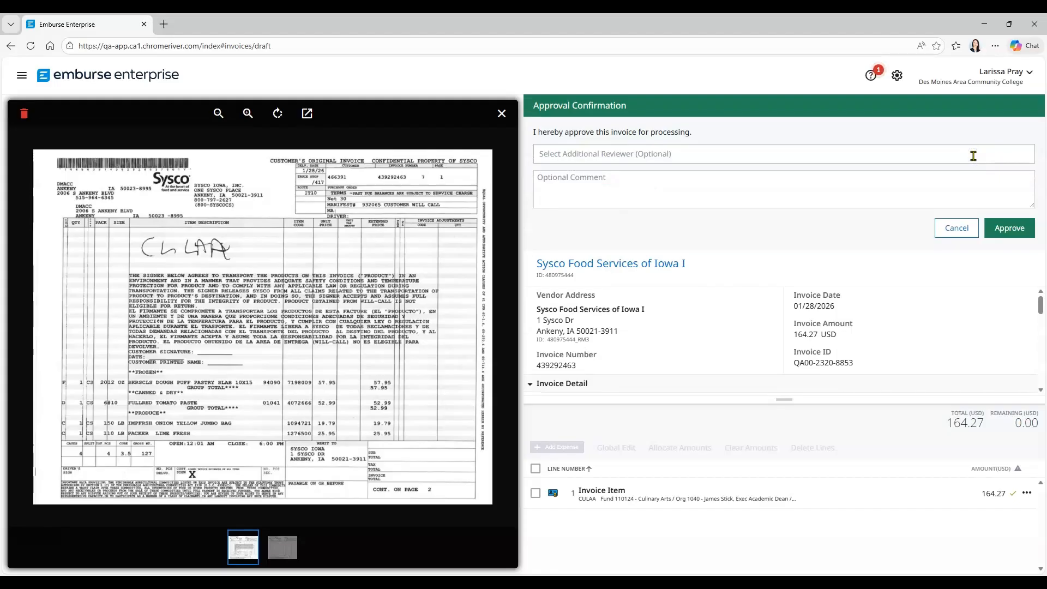
{"action": "left_click", "coordinate": [845, 157]}
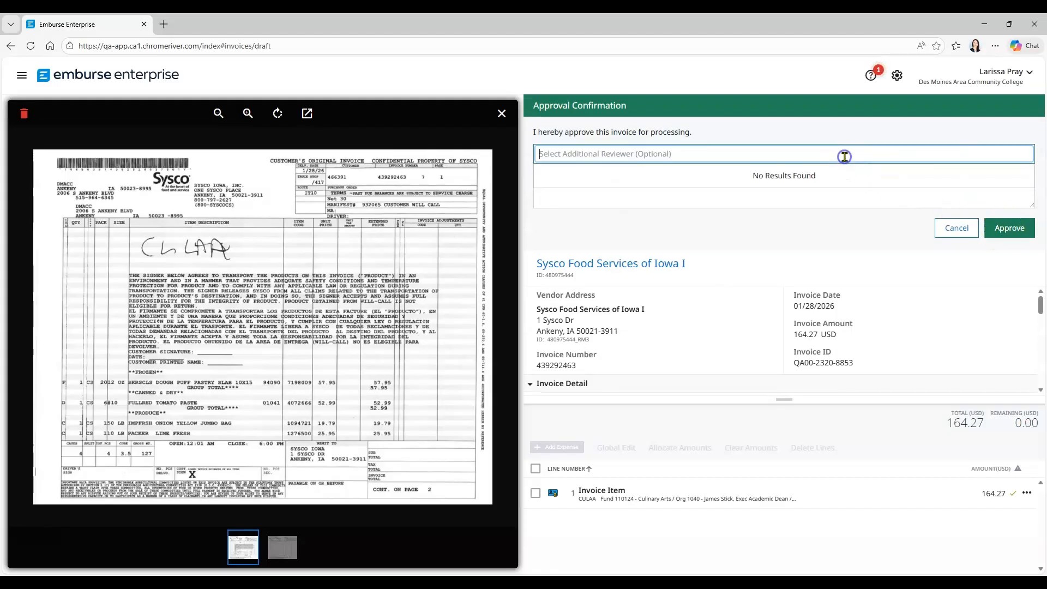
{"action": "type", "text": "Andres"}
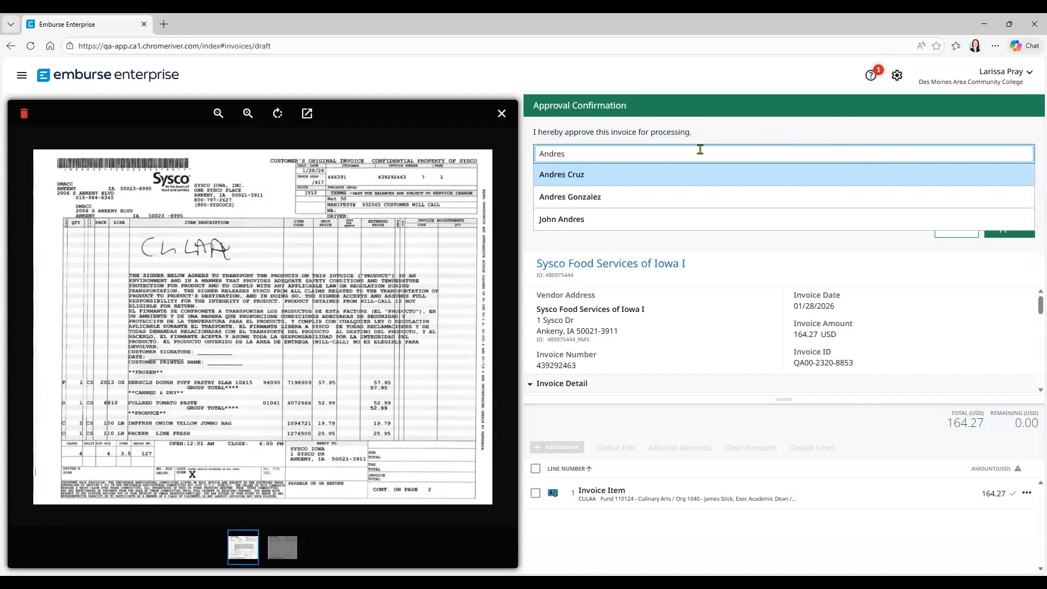
{"action": "left_click", "coordinate": [595, 217]}
Enter the required approval comment "Approval from ICI Direct" and approve the invoice for processing
{"action": "left_click", "coordinate": [592, 183]}
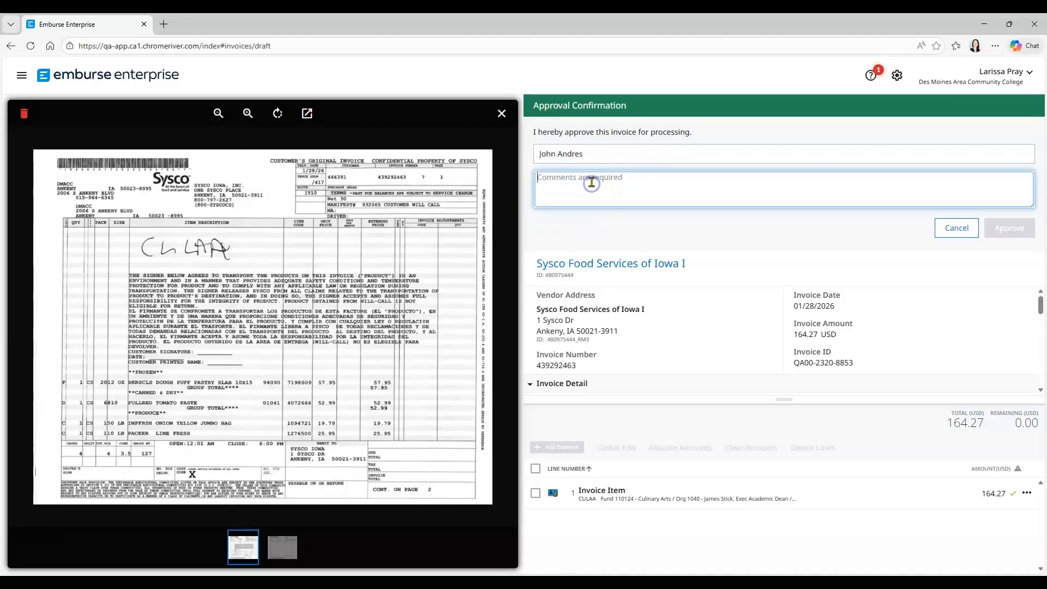
{"action": "type", "text": "Approval from ICI"}
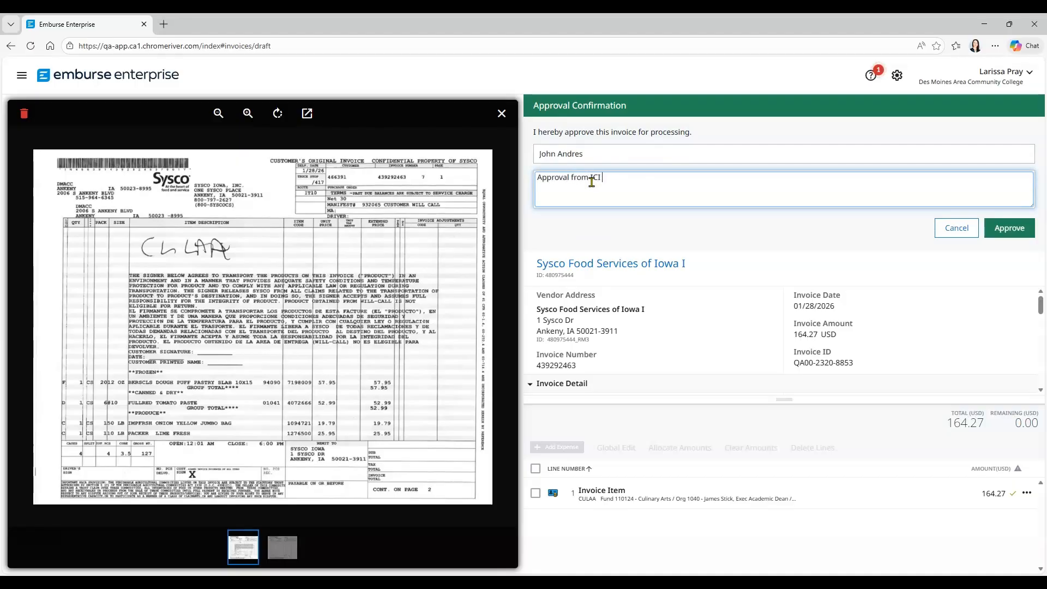
{"action": "type", "text": " Director"}
{"action": "left_click", "coordinate": [1001, 229]}
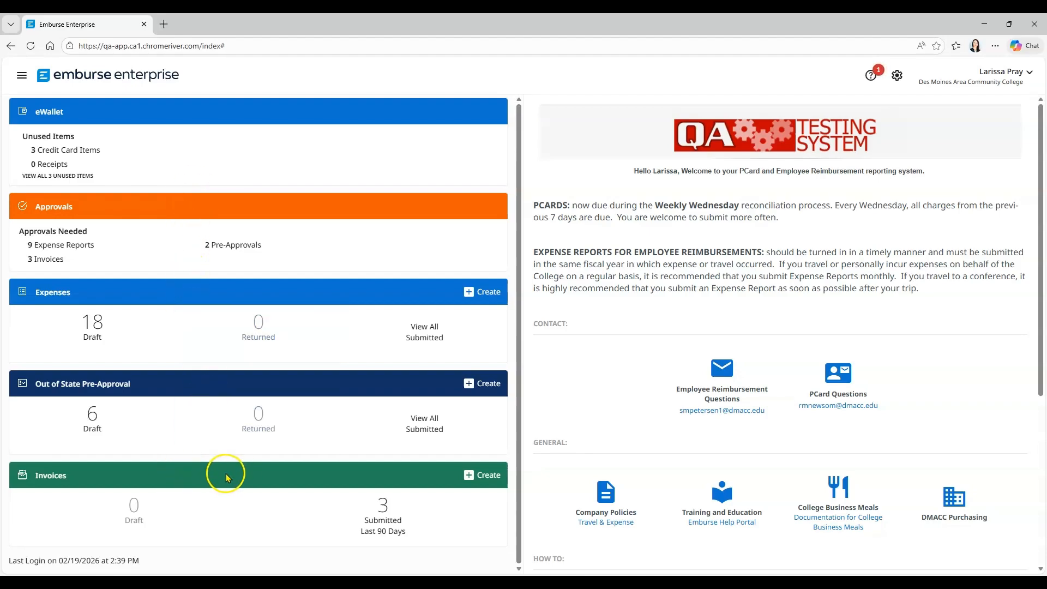
Create a new invoice and open the search for prior invoices to copy from
{"action": "left_click", "coordinate": [481, 475]}
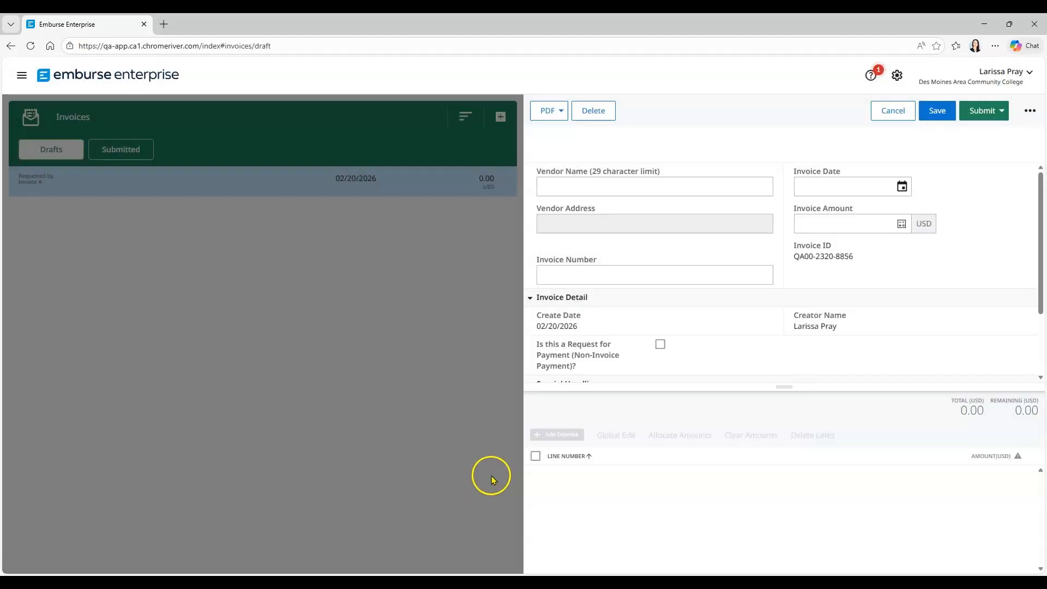
{"action": "left_click", "coordinate": [1032, 111]}
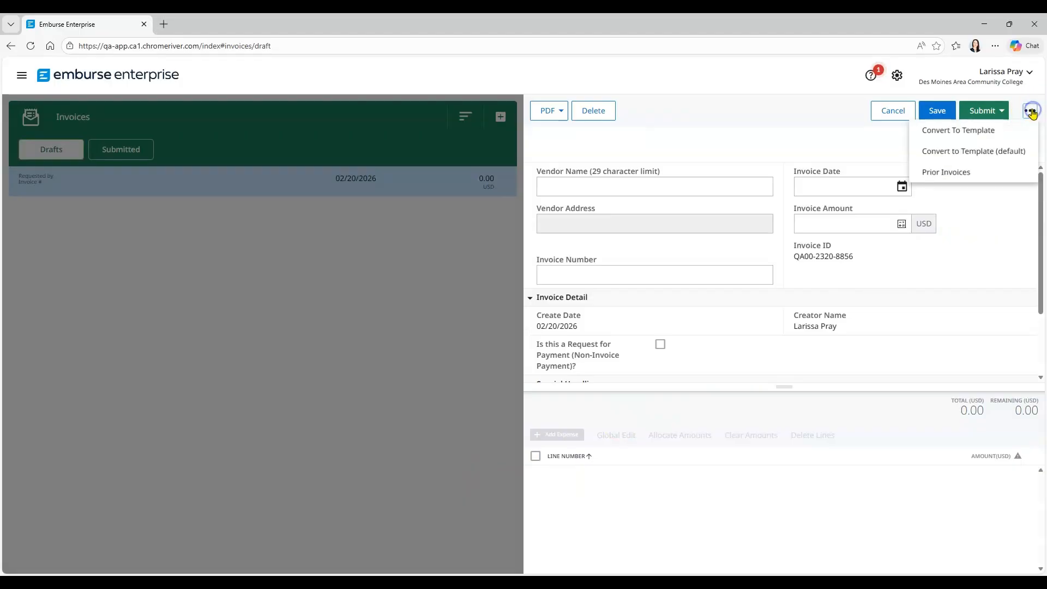
{"action": "left_click", "coordinate": [969, 173]}
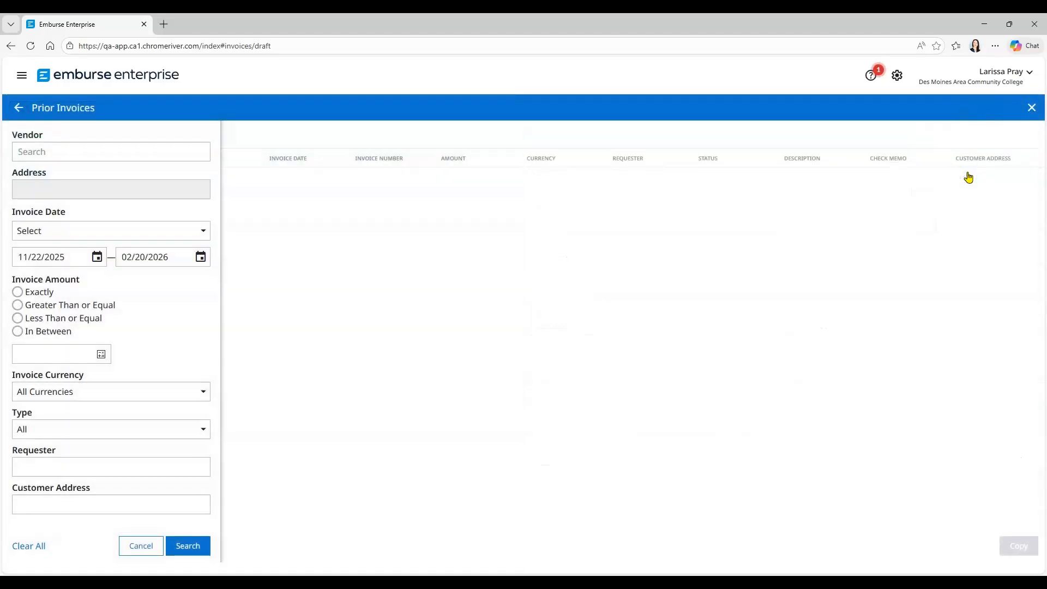
{"action": "left_click", "coordinate": [948, 176]}
Search the prior invoices for the vendor Sysco Food Services of Iowa I
{"action": "left_click", "coordinate": [161, 151]}
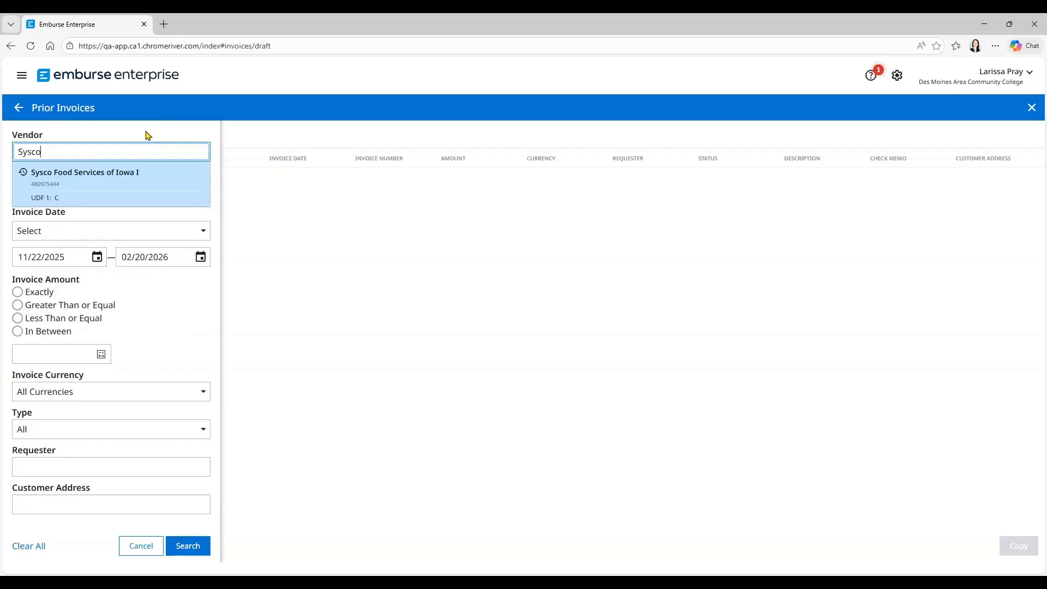
{"action": "left_click", "coordinate": [116, 171]}
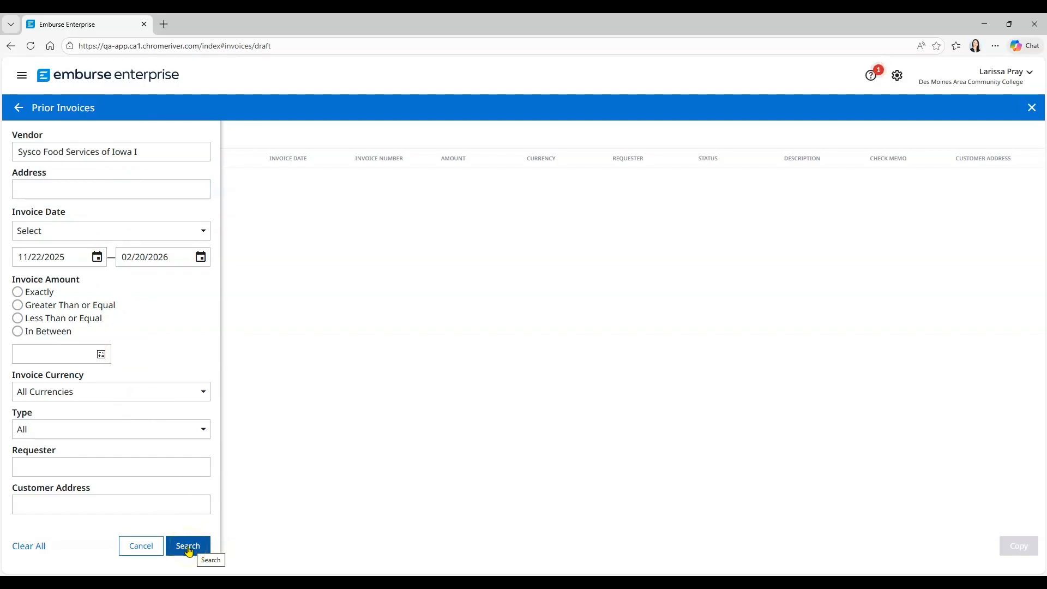
{"action": "left_click", "coordinate": [187, 547]}
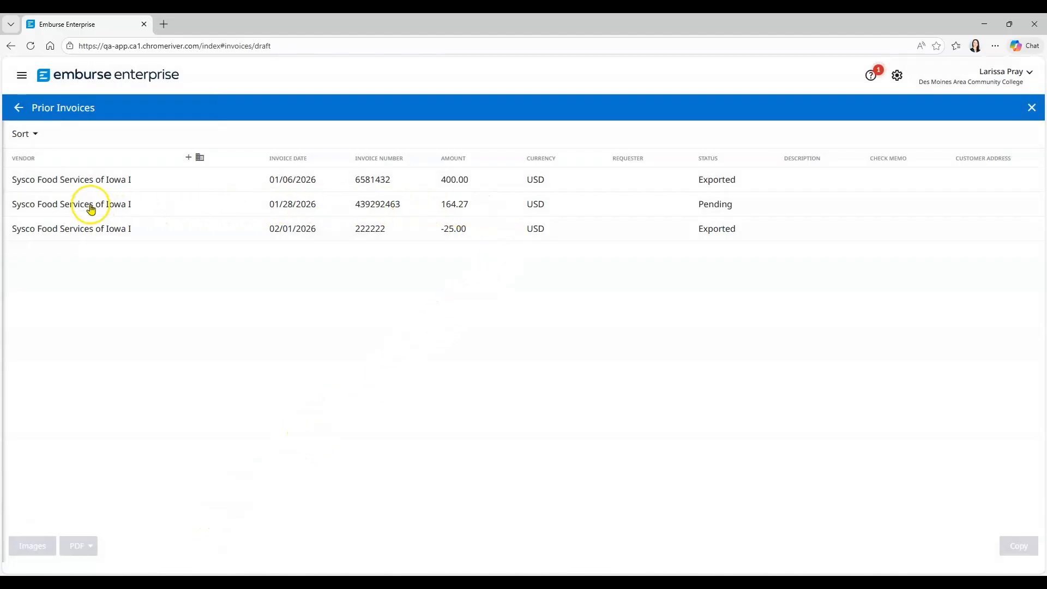
Copy the prior Sysco invoice dated 01/28/2026 with invoice date 01/30/2026 and invoice amount 982.88 USD
{"action": "left_click", "coordinate": [89, 207]}
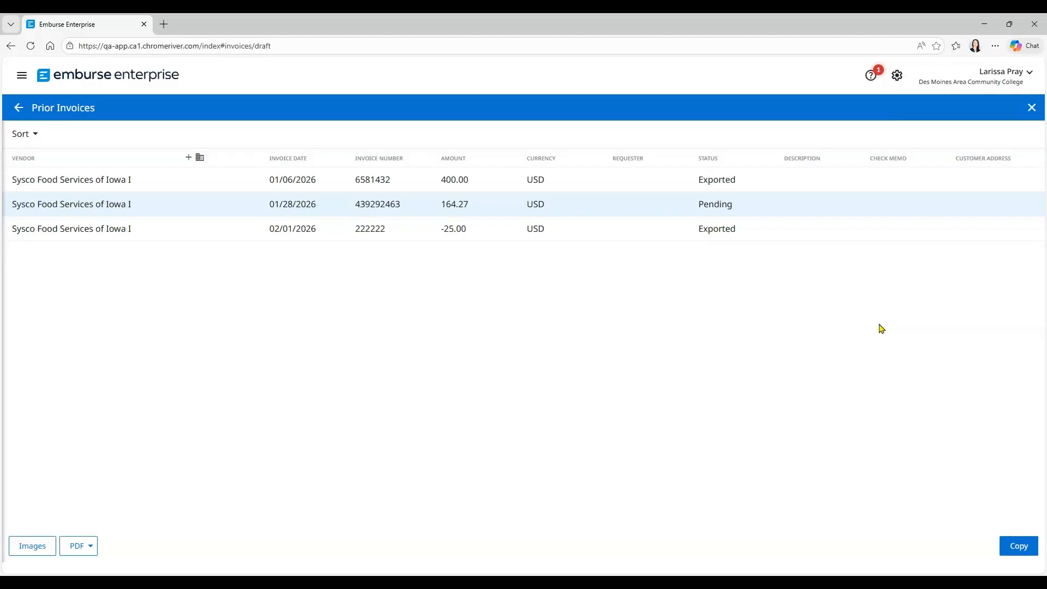
{"action": "left_click", "coordinate": [1013, 547]}
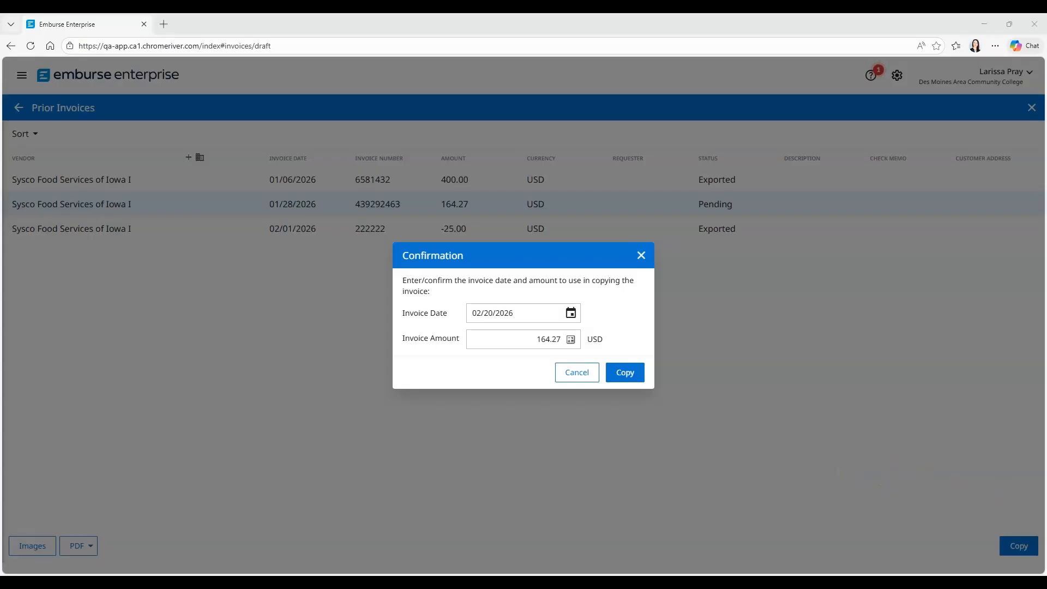
{"action": "left_click", "coordinate": [571, 313]}
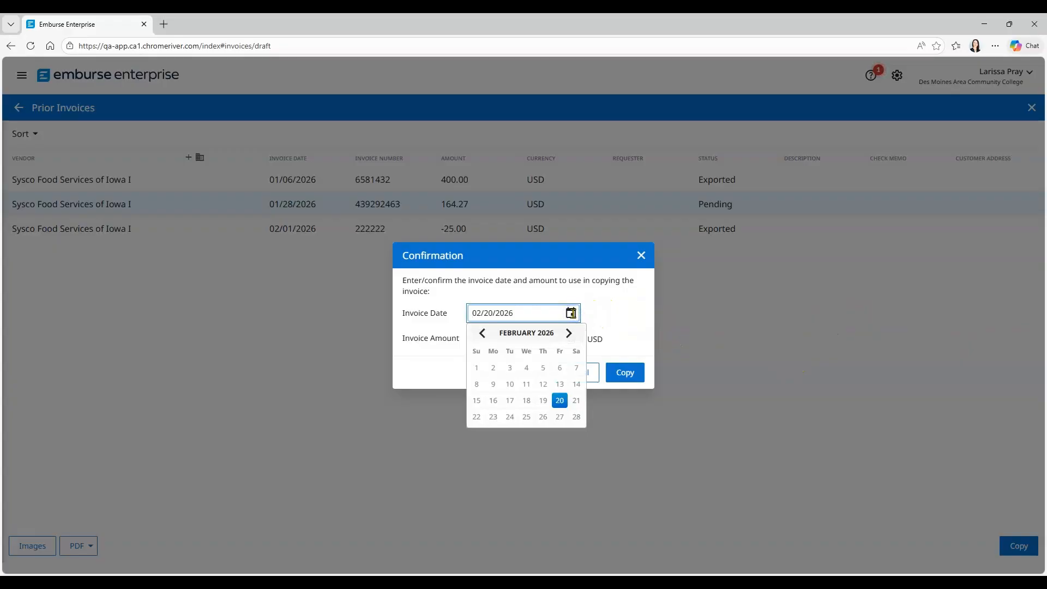
{"action": "left_click", "coordinate": [482, 333]}
{"action": "left_click", "coordinate": [559, 433]}
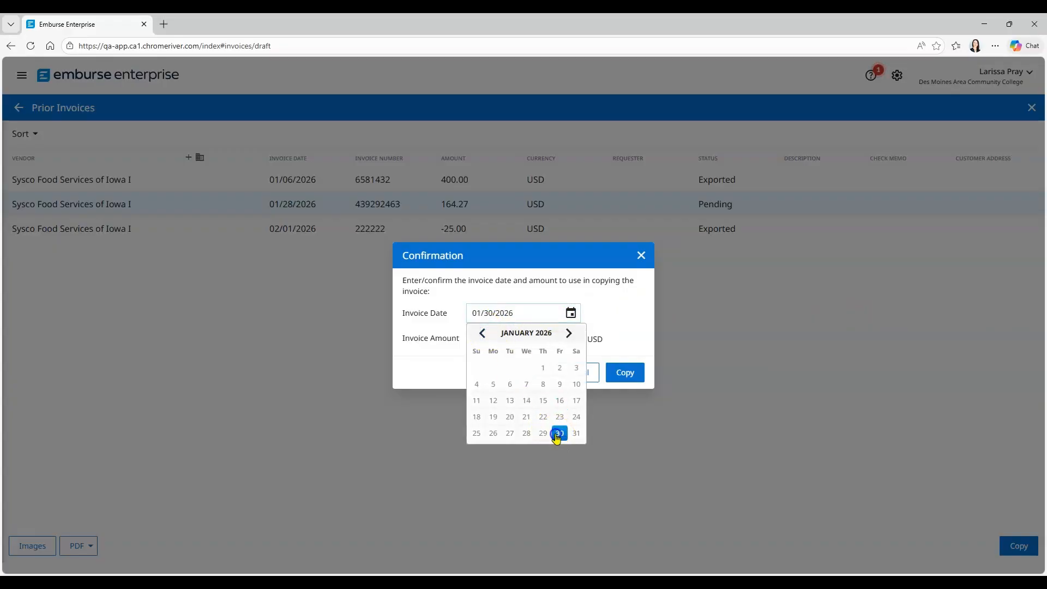
{"action": "left_click", "coordinate": [534, 342]}
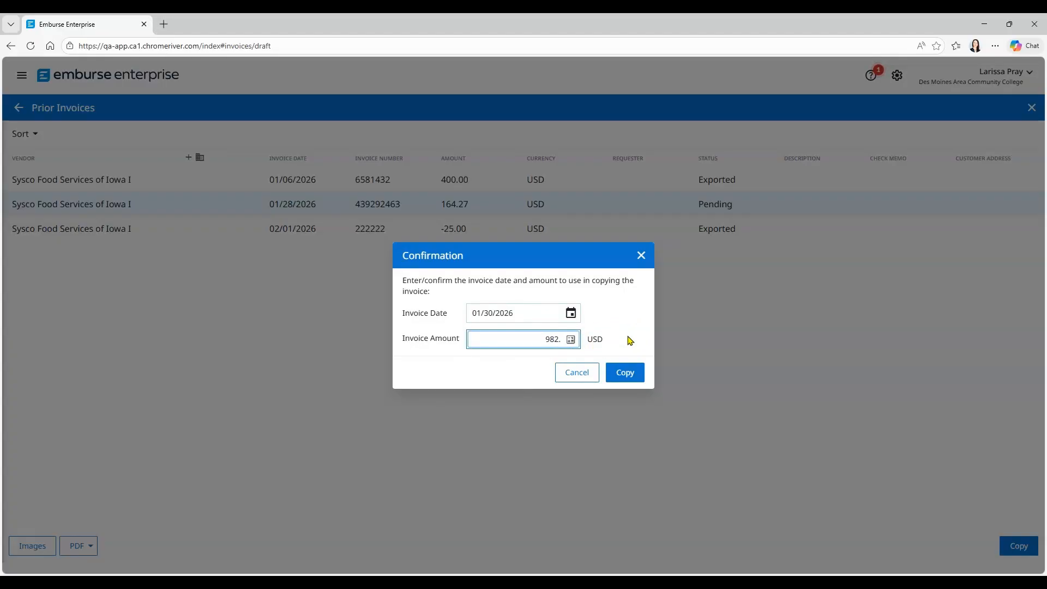
{"action": "left_click", "coordinate": [626, 372]}
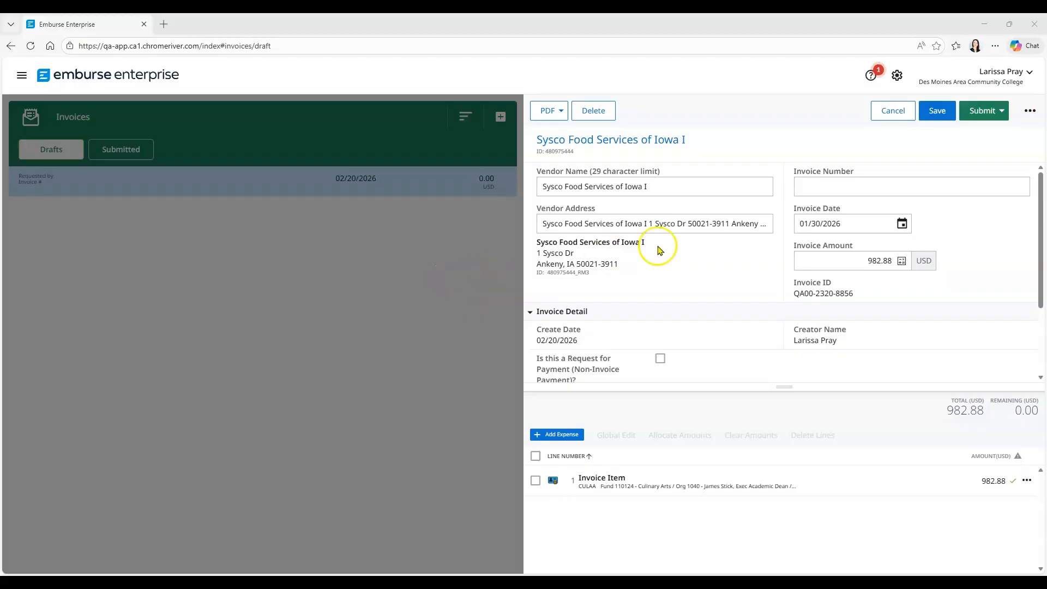
Enter invoice number 439295977 and attach both page files of the 982.88 Sysco Food full sample invoice
{"action": "left_click", "coordinate": [818, 188]}
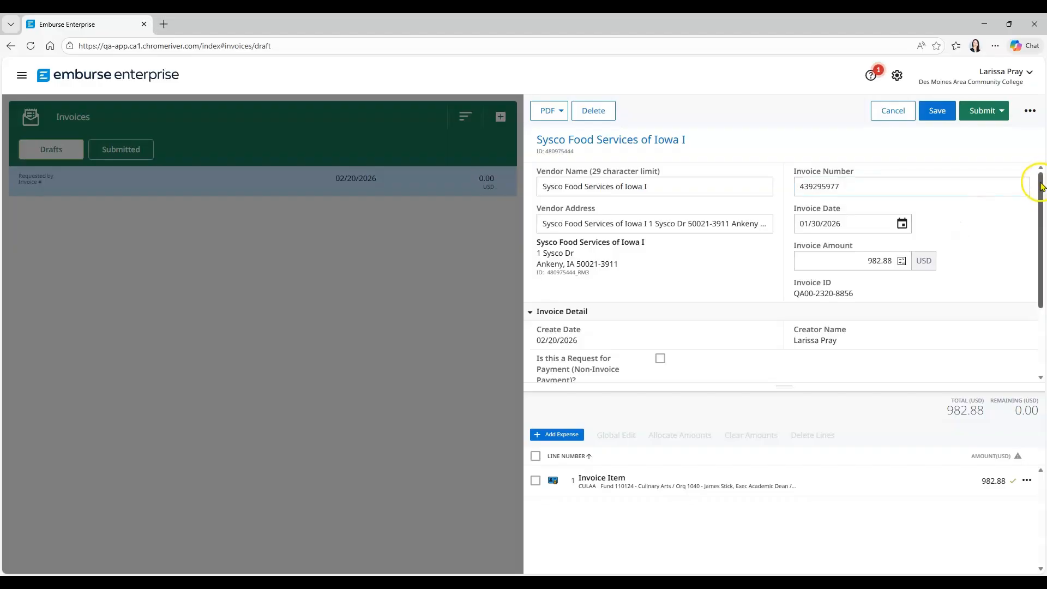
{"action": "left_click_drag", "start_coordinate": [1040, 175], "coordinate": [1027, 274]}
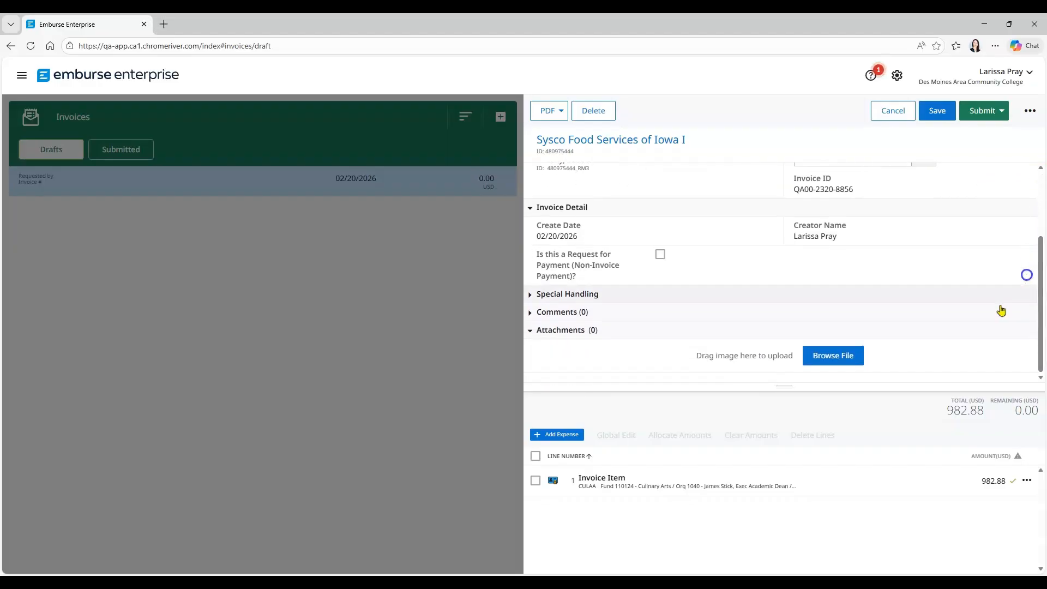
{"action": "left_click", "coordinate": [828, 367]}
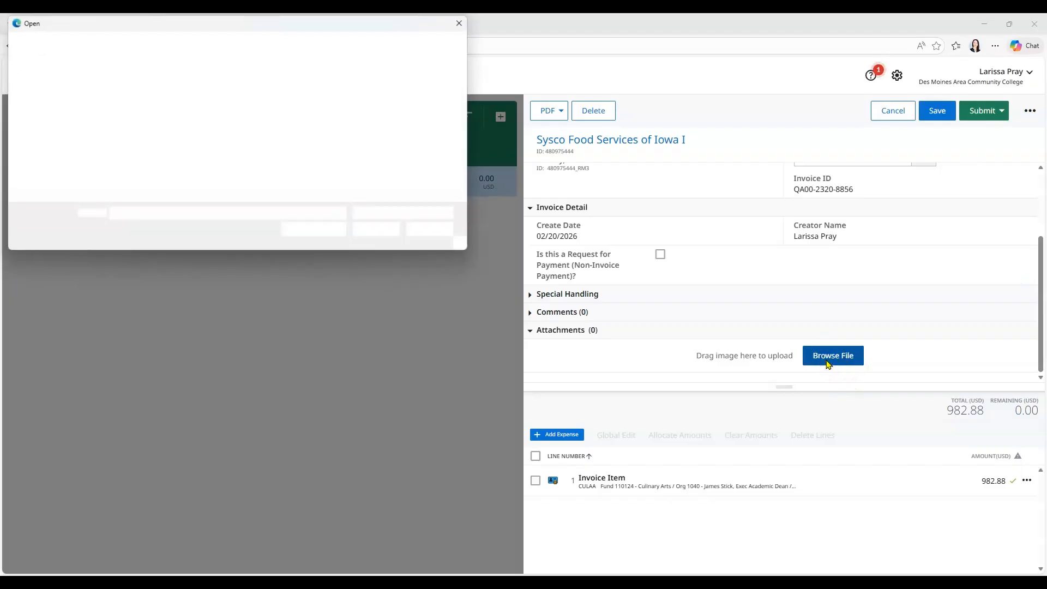
{"action": "scroll", "coordinate": [468, 129], "scroll_direction": "down", "scroll_amount": 5}
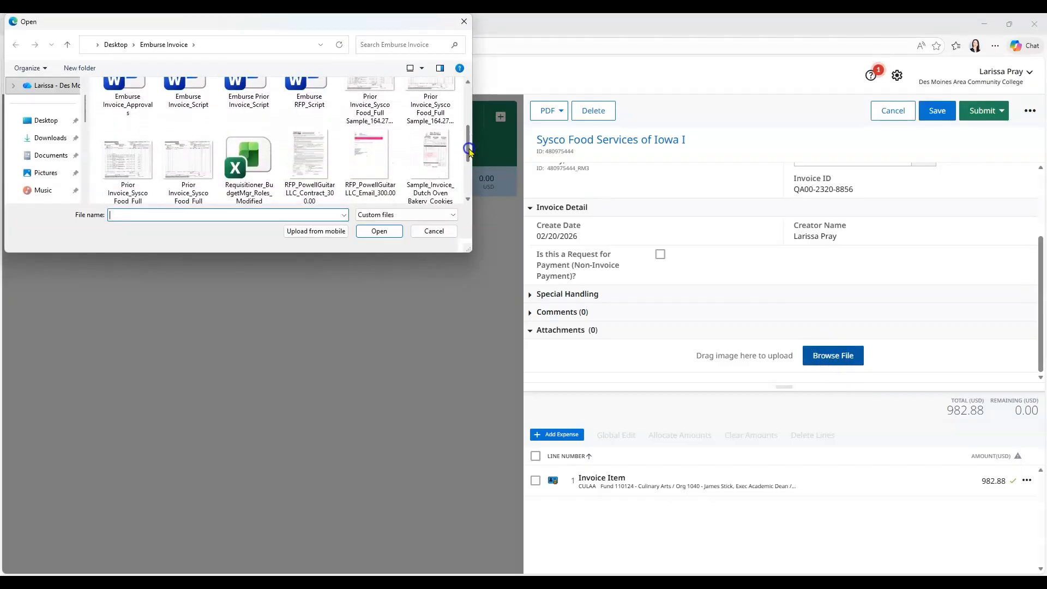
{"action": "left_click", "coordinate": [147, 149]}
{"action": "left_click", "coordinate": [174, 132], "text": "ctrl"}
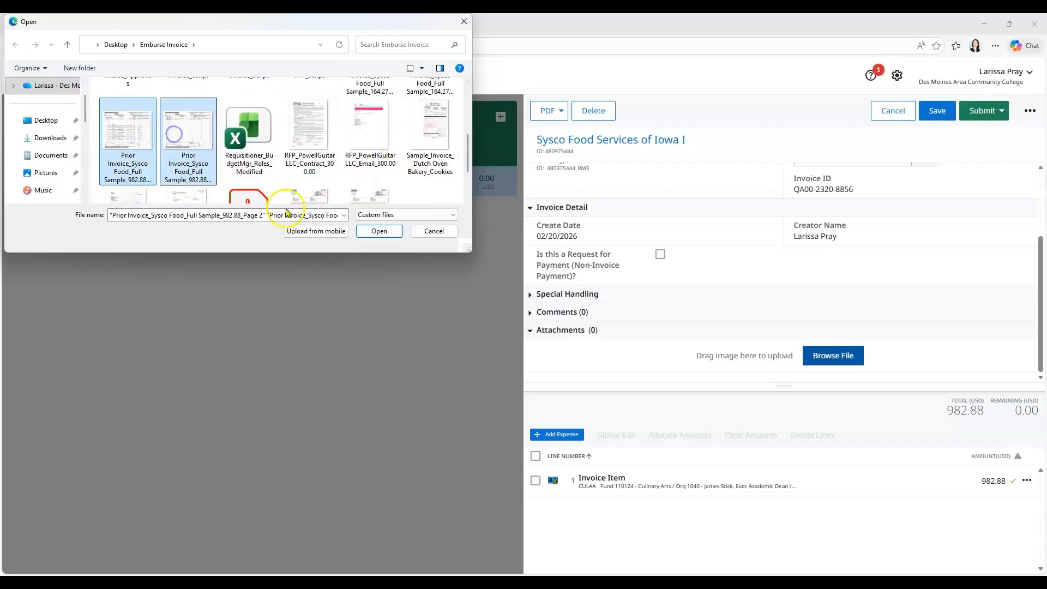
{"action": "left_click", "coordinate": [379, 231]}
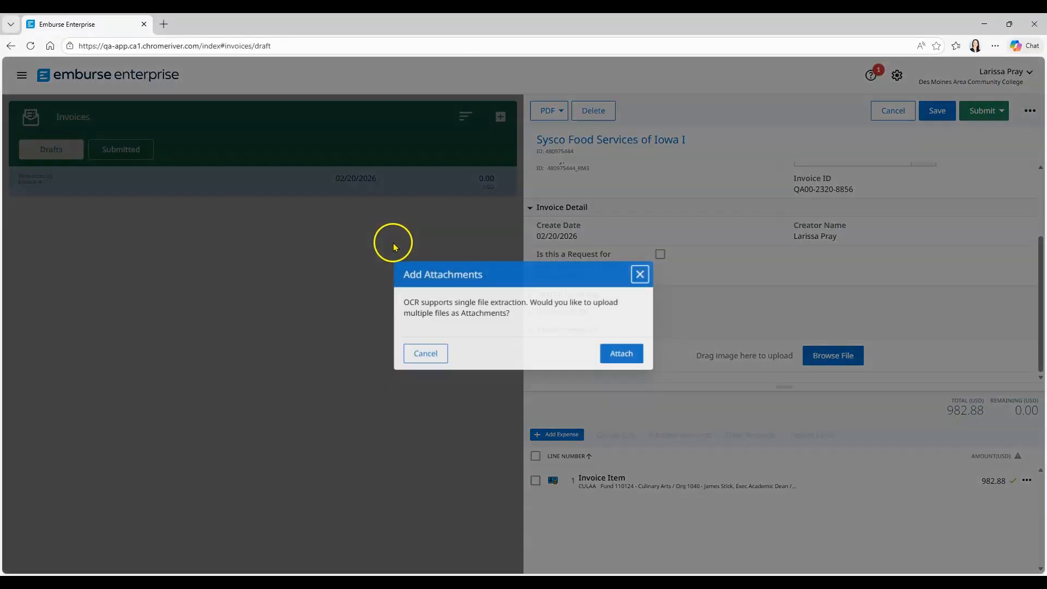
{"action": "left_click", "coordinate": [619, 356]}
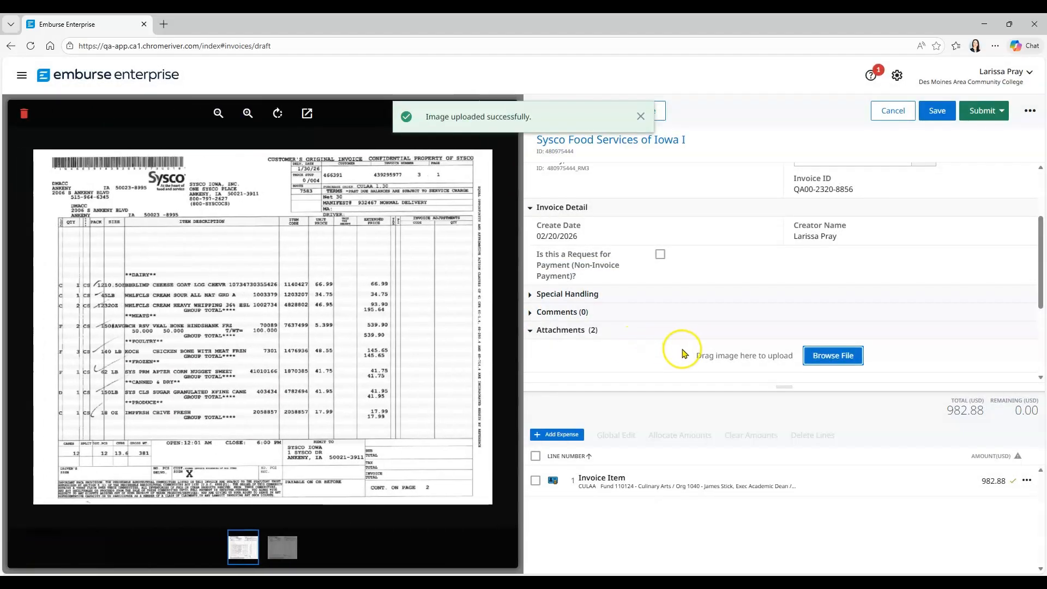
Check the second attached page and the details of the copied line item, and save the invoice
{"action": "left_click", "coordinate": [284, 547]}
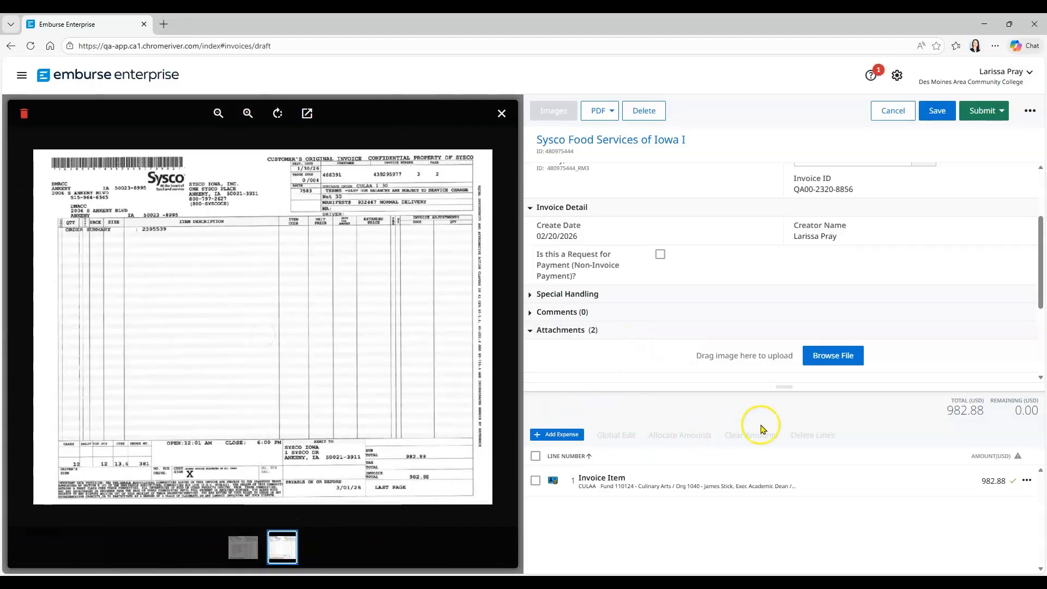
{"action": "left_click_drag", "start_coordinate": [795, 391], "coordinate": [805, 190]}
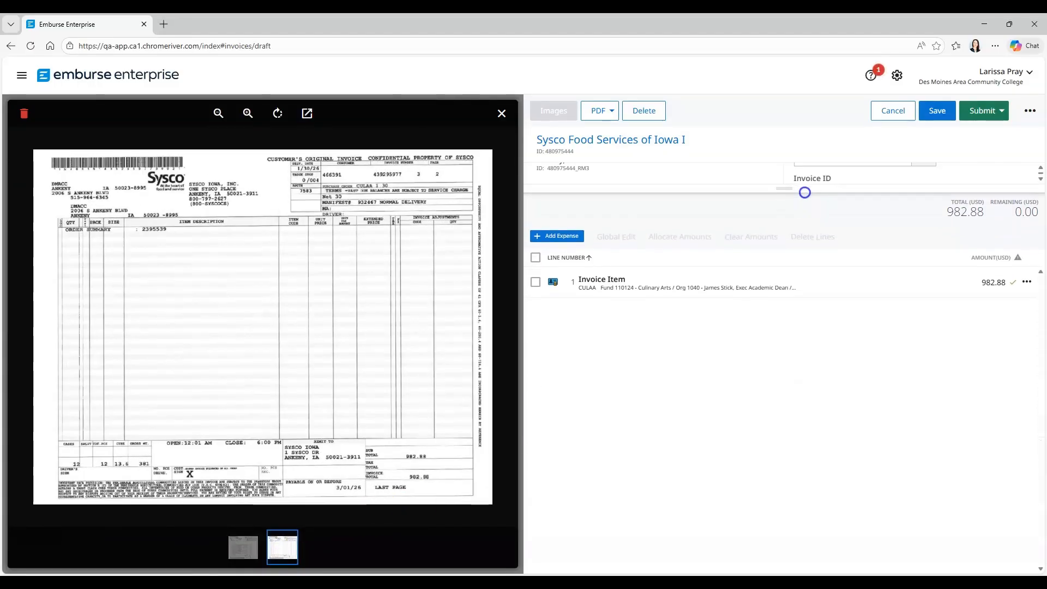
{"action": "left_click", "coordinate": [690, 295]}
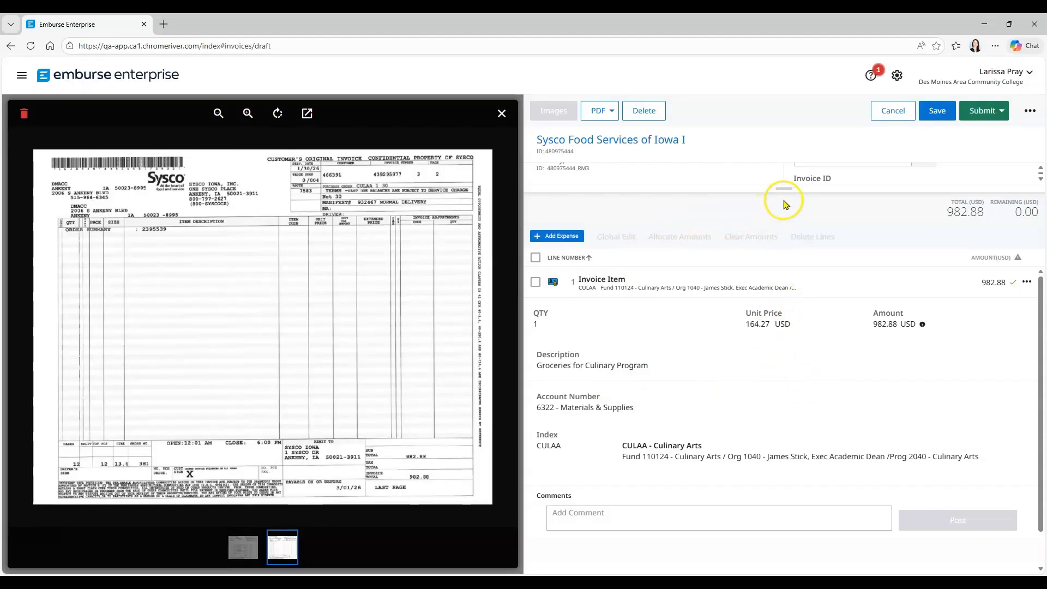
{"action": "left_click_drag", "start_coordinate": [784, 189], "coordinate": [767, 464]}
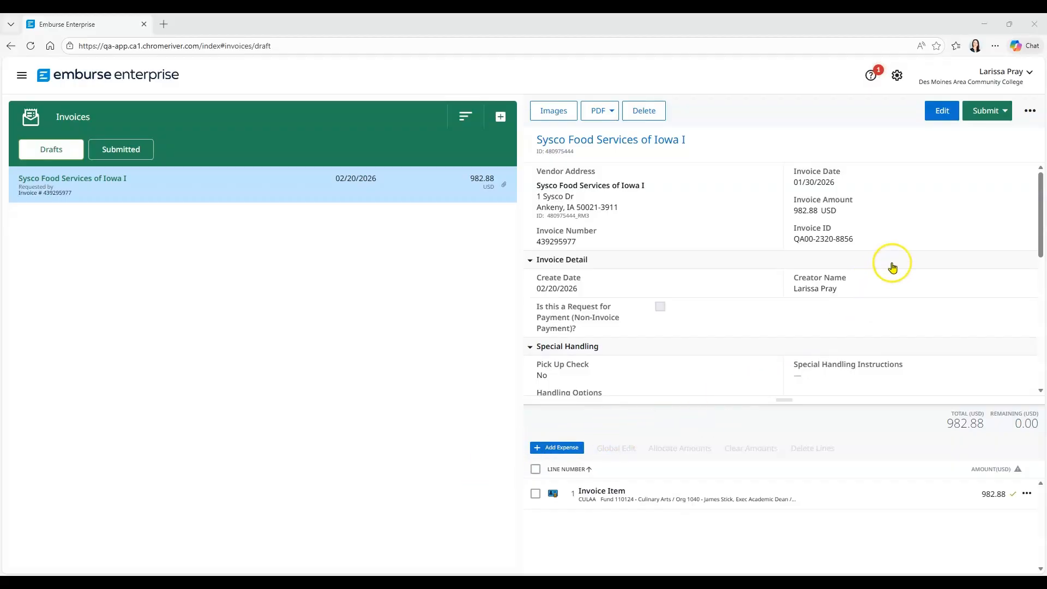
Submit the copied Sysco invoice by approving it without an additional reviewer or comment
{"action": "left_click", "coordinate": [995, 113]}
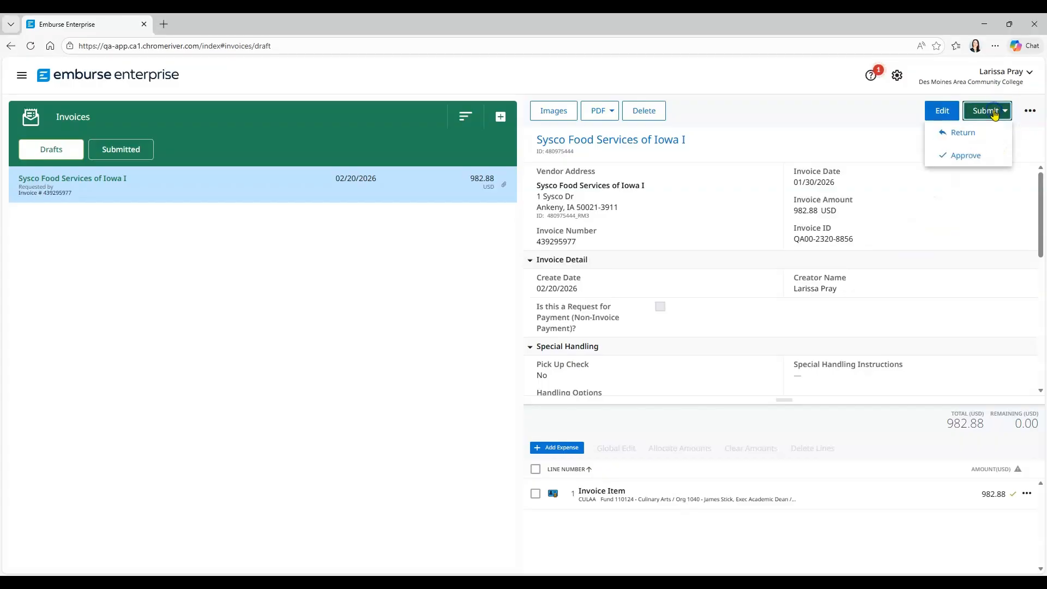
{"action": "left_click", "coordinate": [986, 157]}
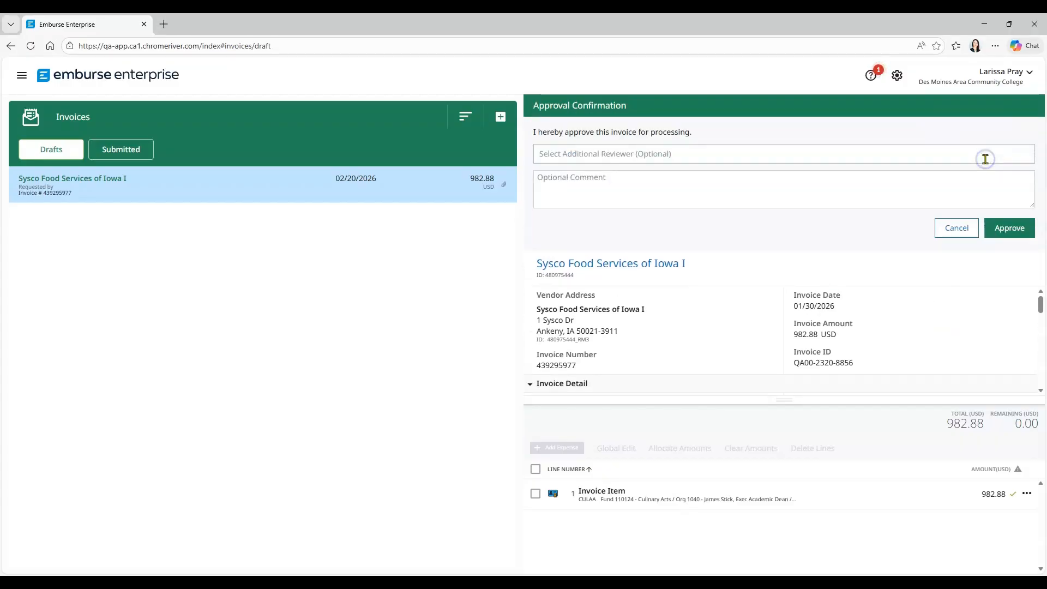
{"action": "left_click", "coordinate": [1009, 228]}
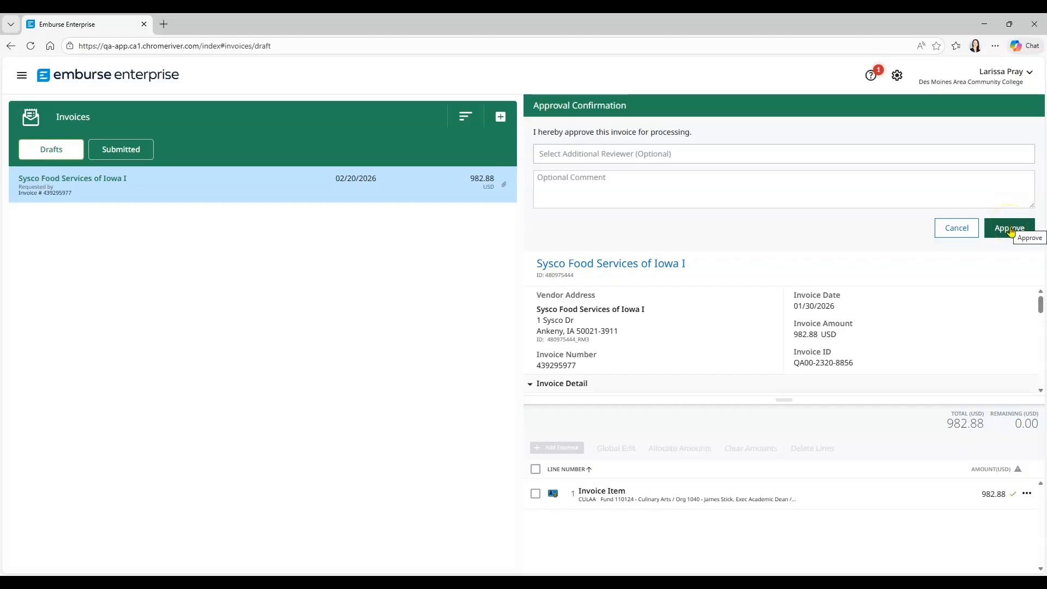
{"action": "left_click", "coordinate": [1010, 229]}
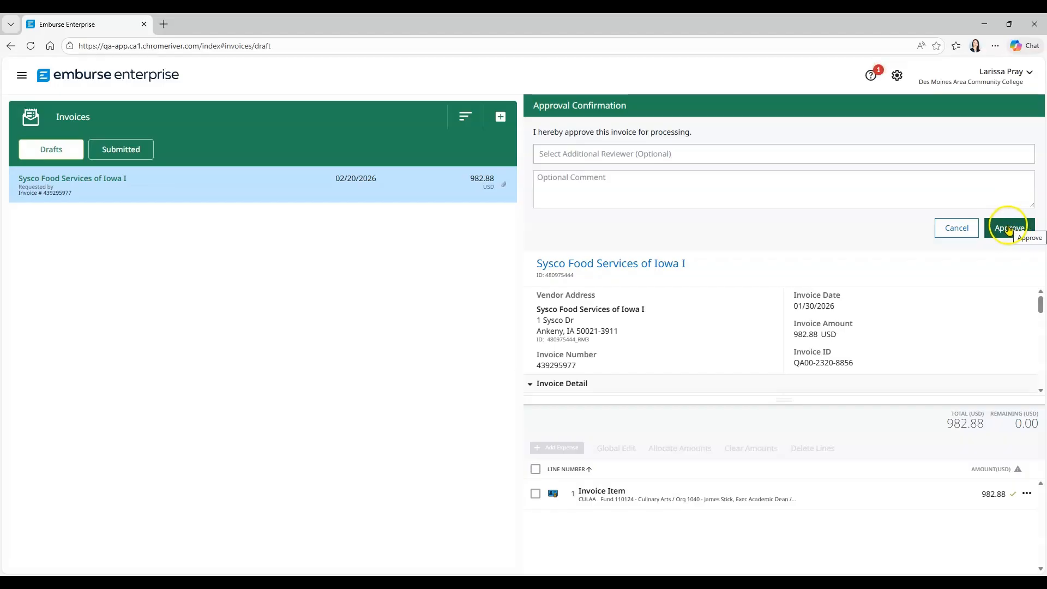